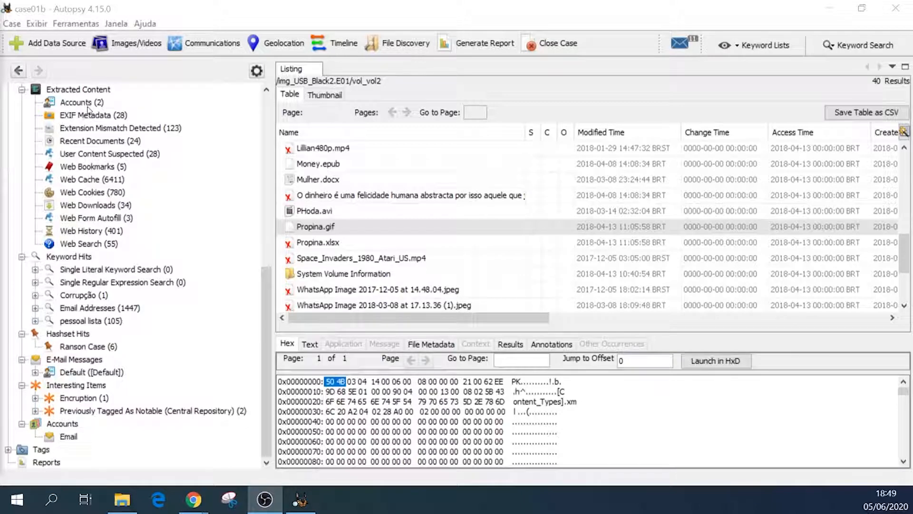
Step: Review the extracted Accounts results and the EXIF Metadata results with their coordinates and device models
left_click(85, 104)
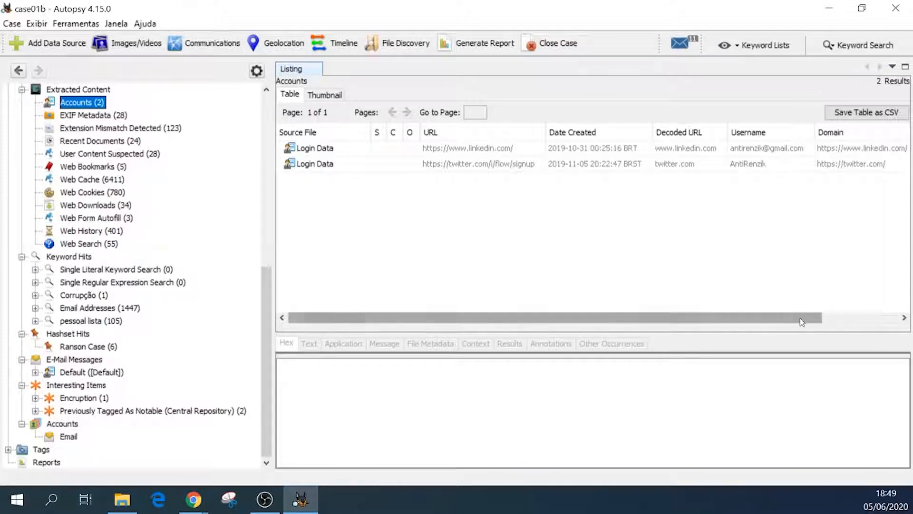
left_click_drag(800, 318, 713, 324)
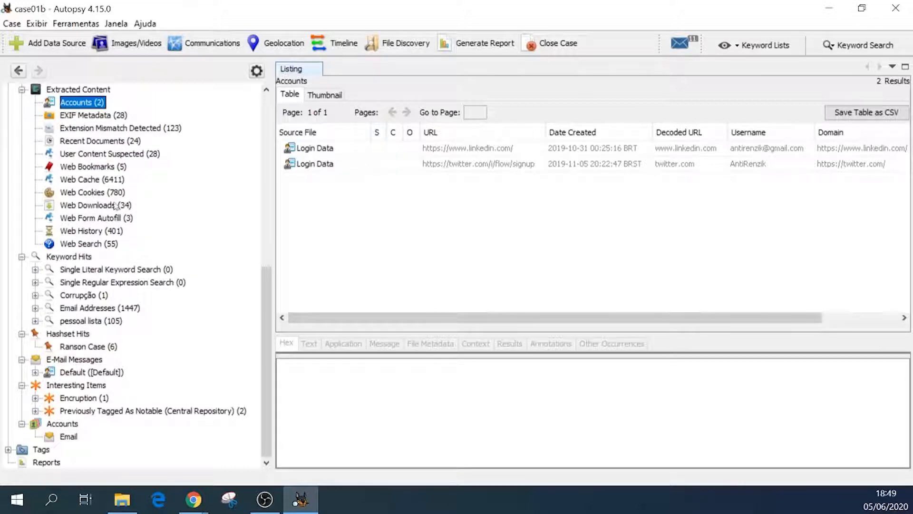
left_click(109, 115)
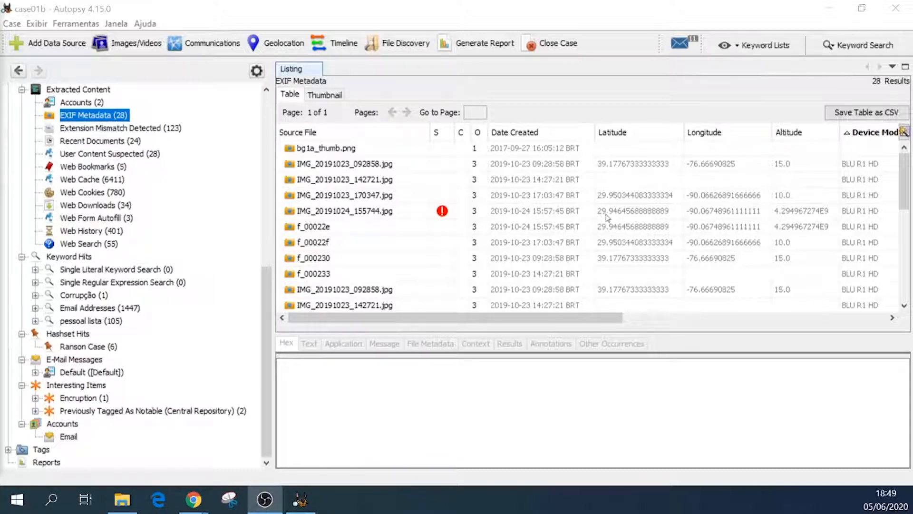
left_click_drag(584, 315, 563, 308)
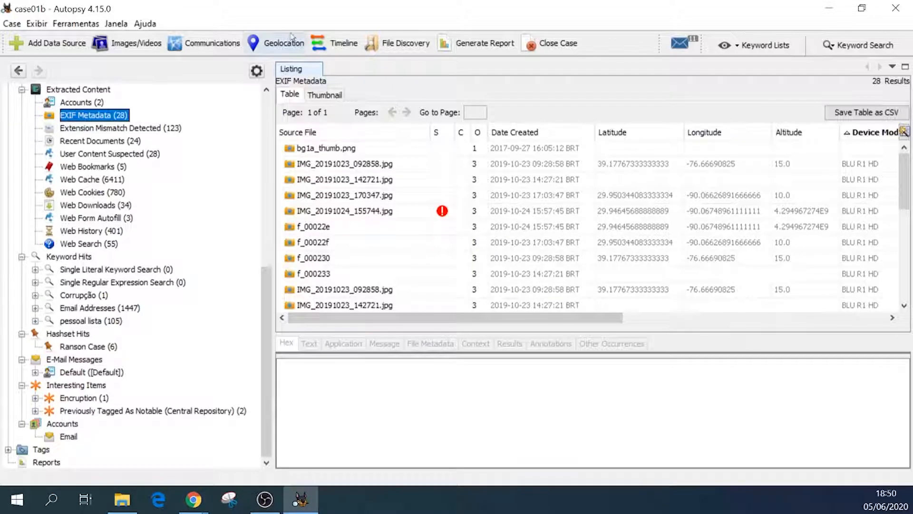
Step: View the EXIF Metadata waypoints from all data sources and dates on the Geolocation map, and close the map window
left_click(269, 48)
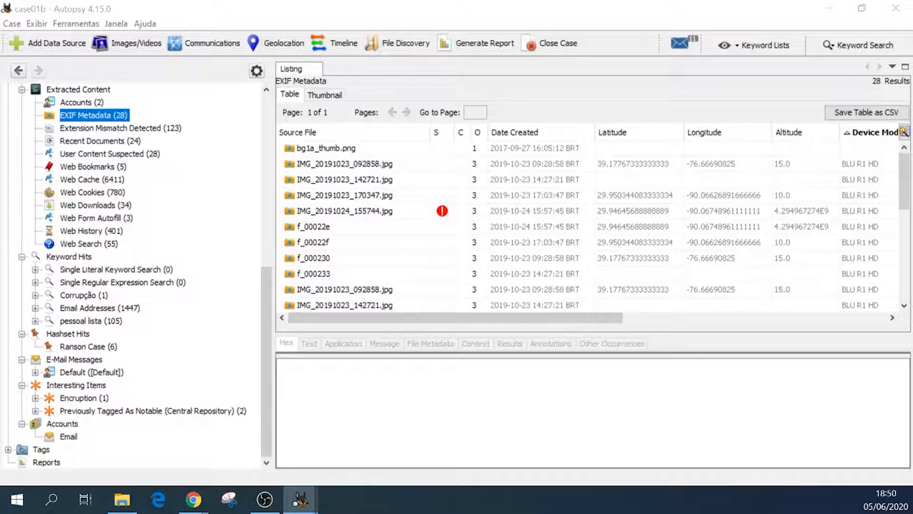
key("alt+Tab")
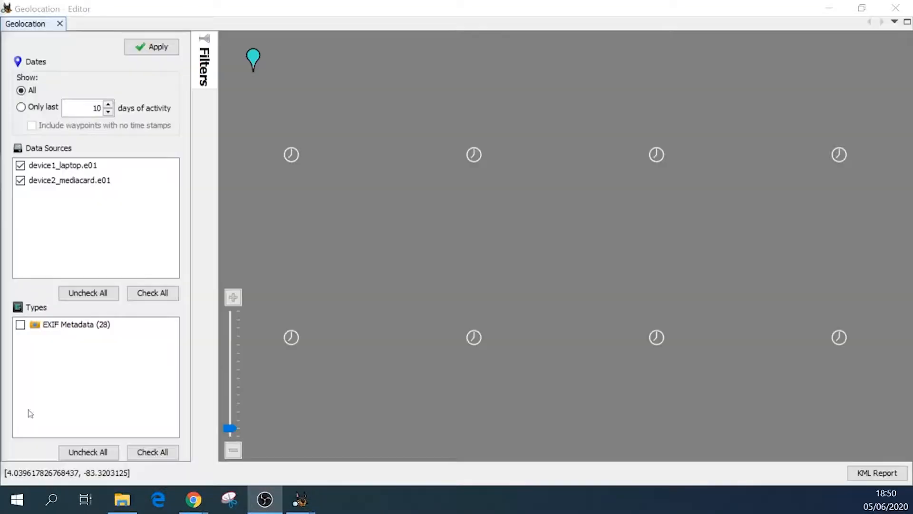
left_click(21, 327)
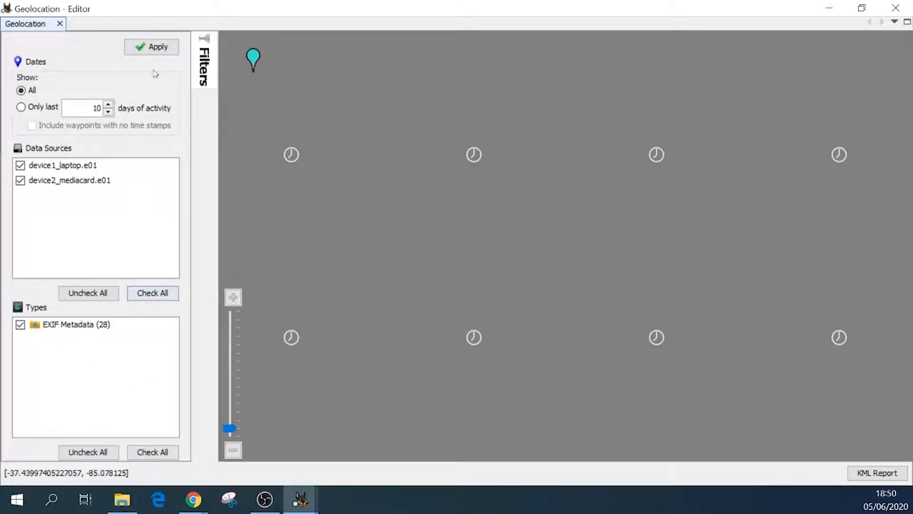
left_click(155, 48)
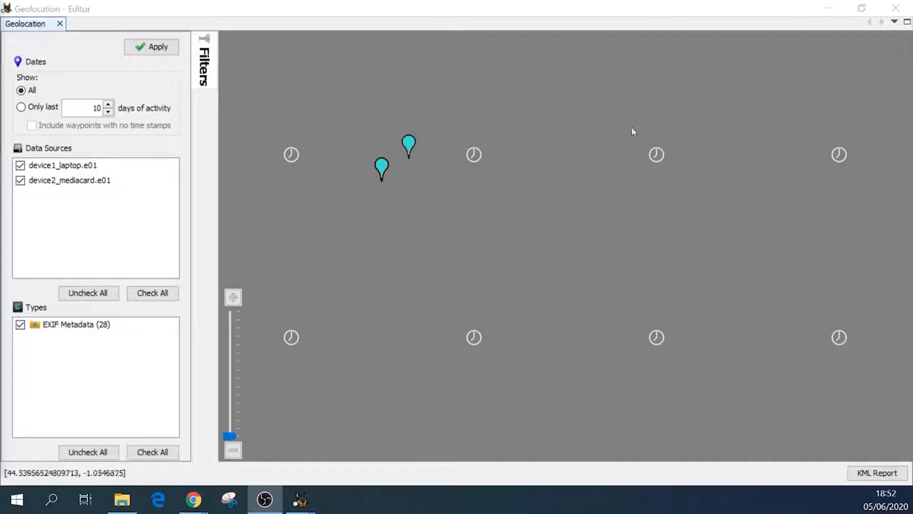
left_click(900, 9)
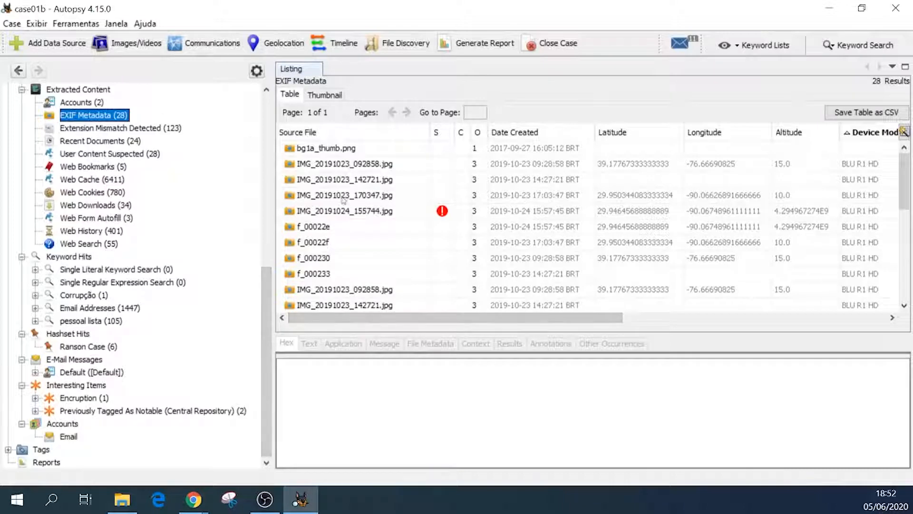
Step: Examine the annotations of the notable-flagged EXIF result IMG_20191024_155744.jpg, including its source file tag and comments
mouse_move(443, 208)
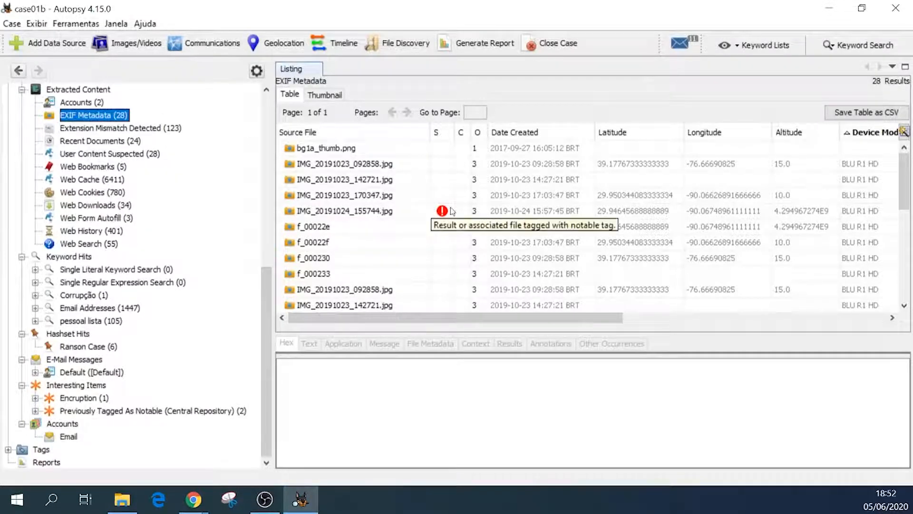
mouse_move(434, 132)
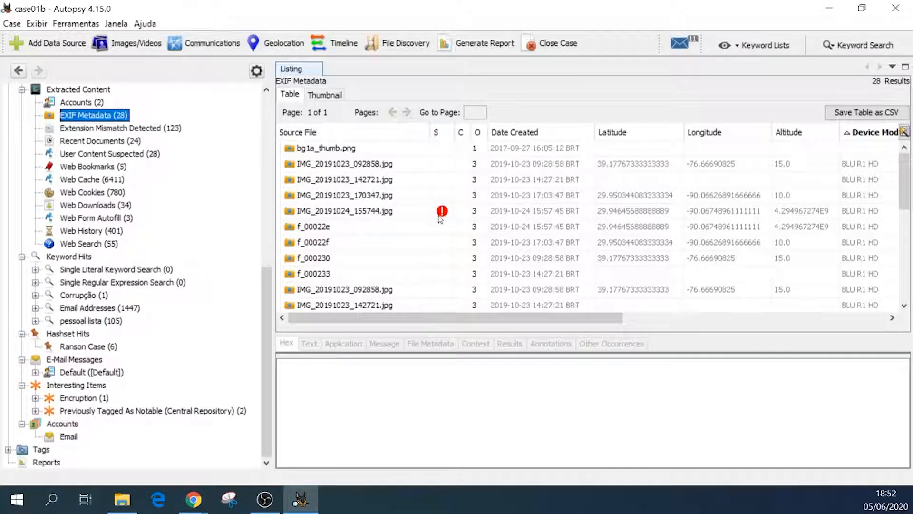
left_click(406, 214)
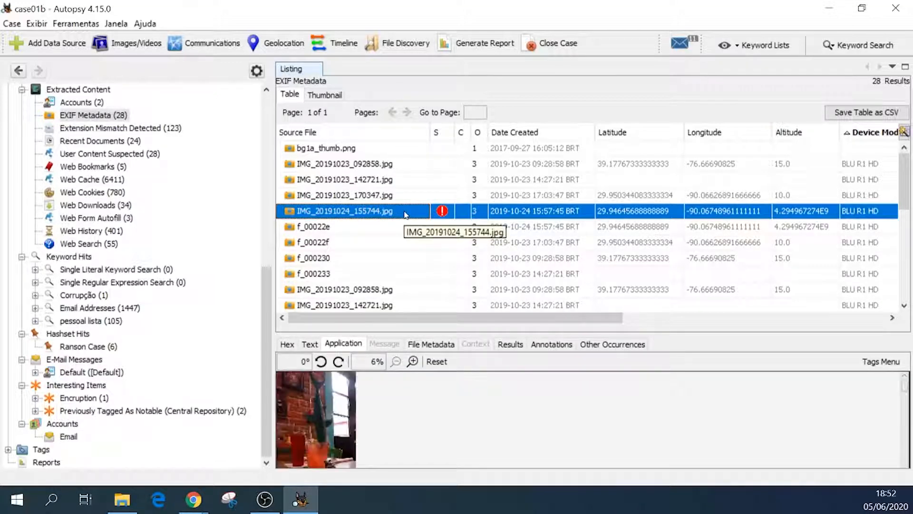
left_click(545, 348)
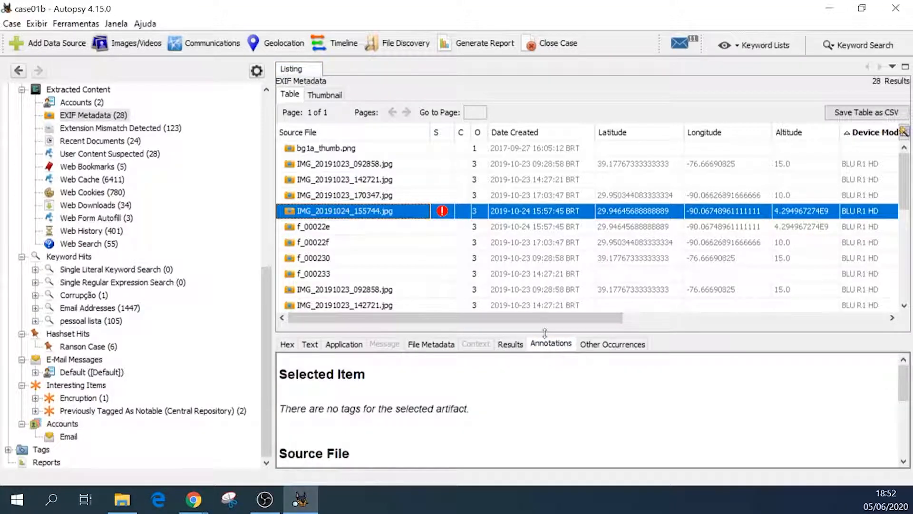
left_click_drag(544, 332, 568, 191)
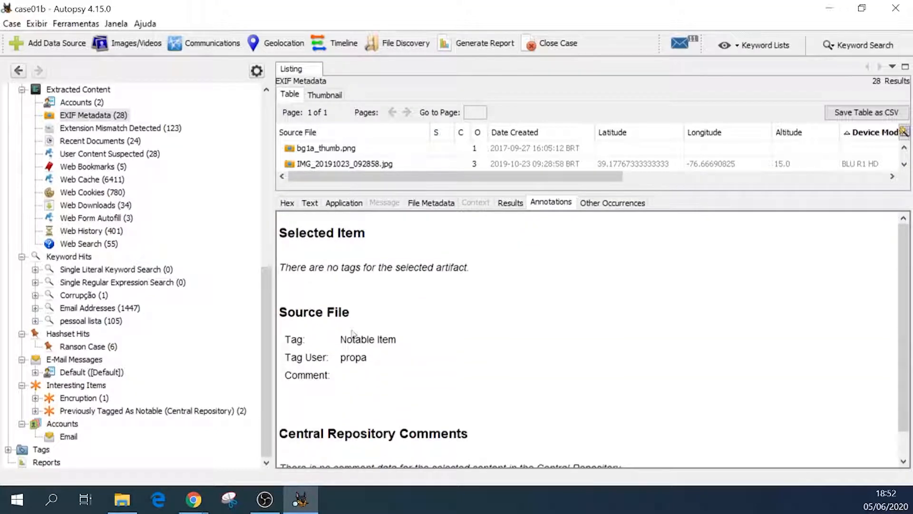
scroll(419, 394, "down", 2)
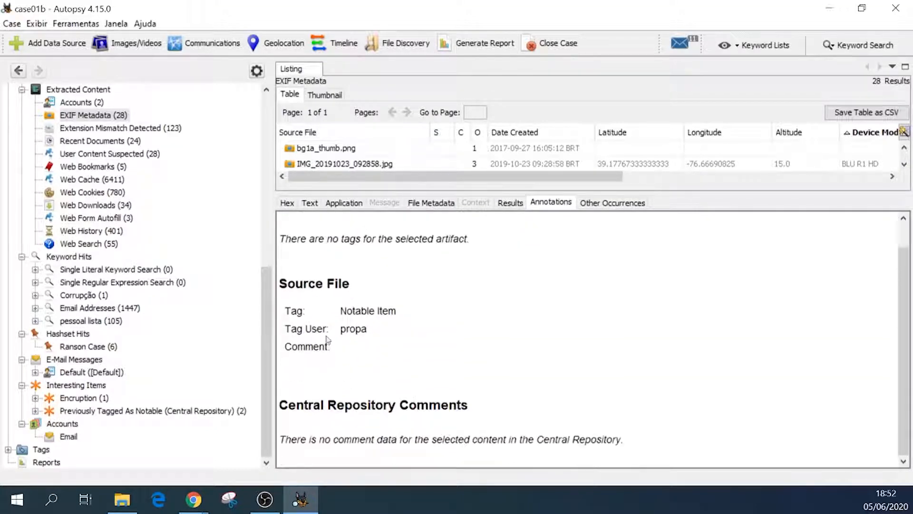
scroll(471, 380, "up", 2)
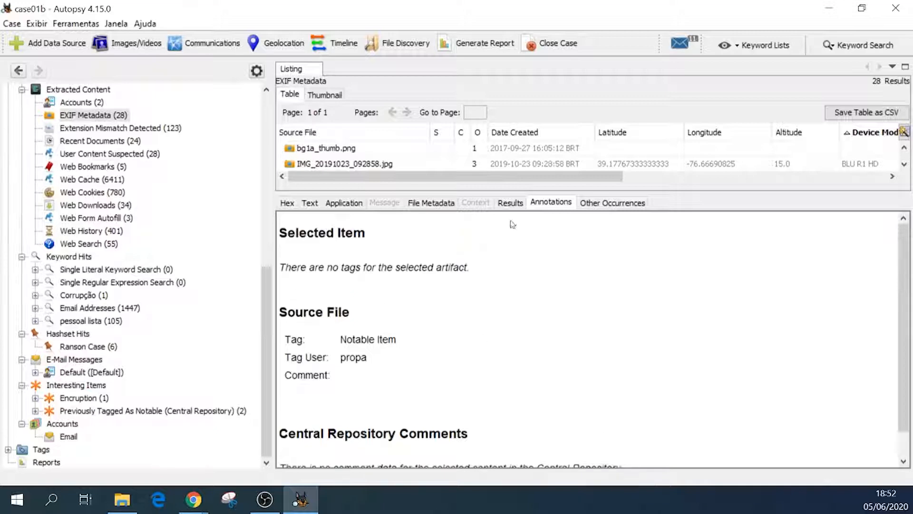
left_click_drag(521, 193, 483, 379)
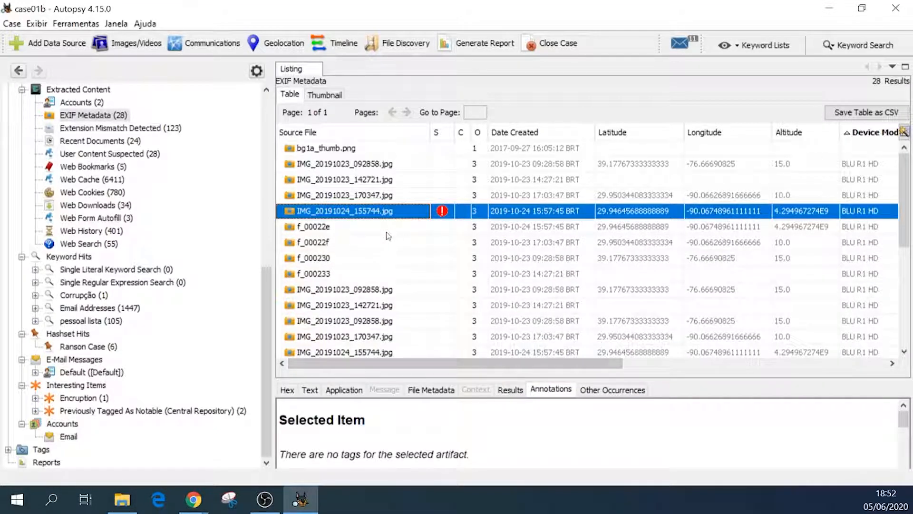
Step: Display the file tag choices available for the EXIF result f_00022f and dismiss them without tagging
left_click(375, 249)
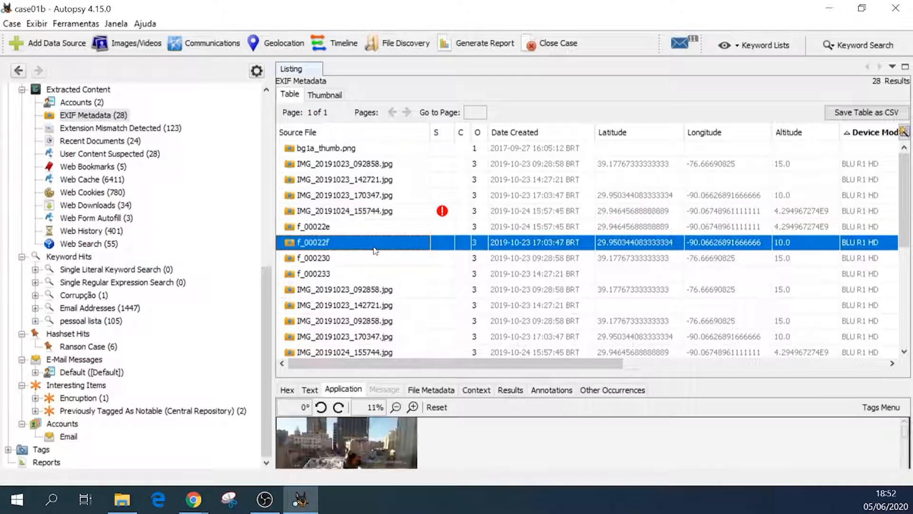
right_click(375, 251)
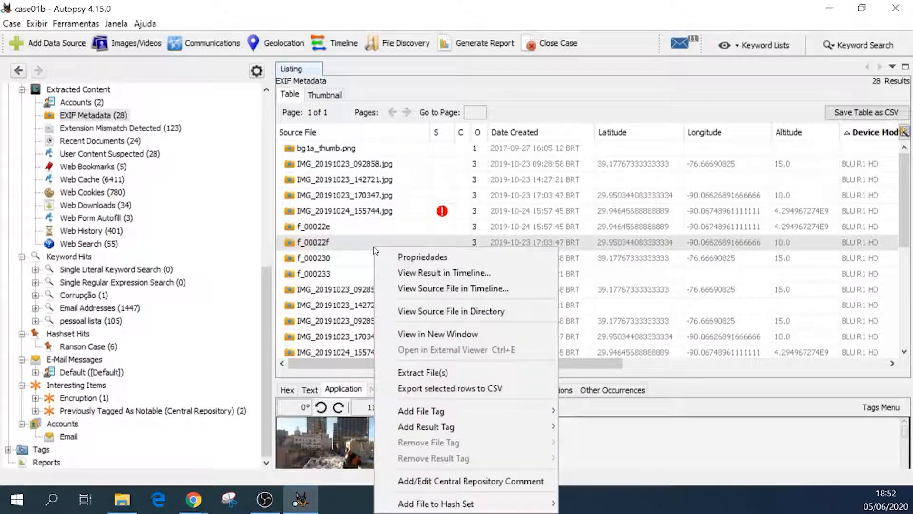
mouse_move(477, 408)
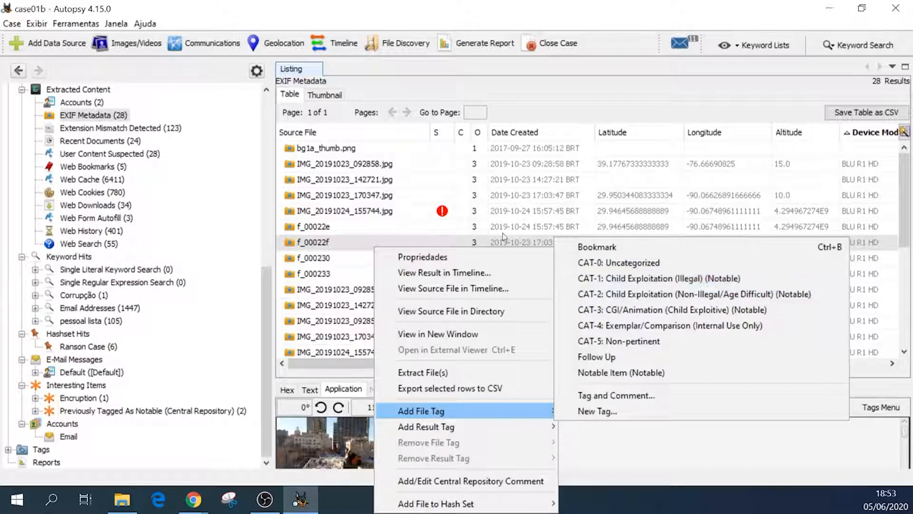
mouse_move(445, 213)
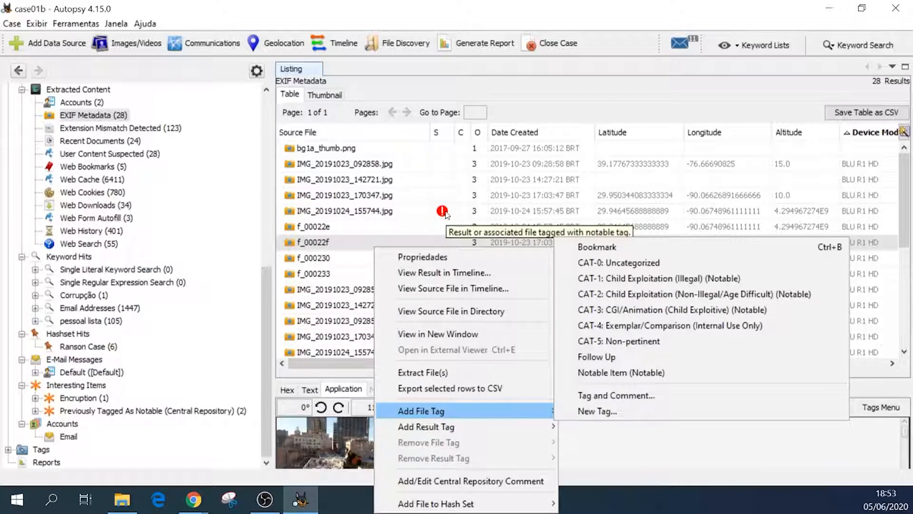
left_click(906, 191)
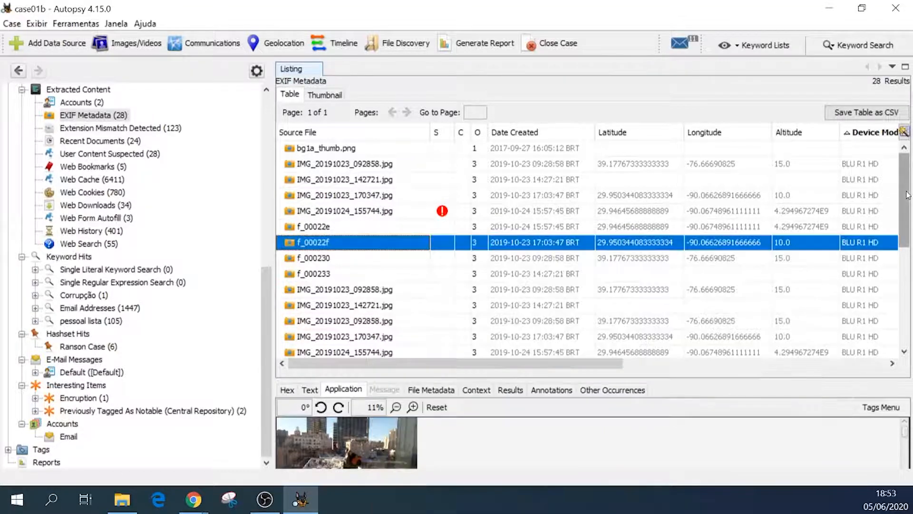
Step: Examine the other occurrences of f_00022f across cases and data sources, enlarging the detail area for reading
left_click(616, 390)
left_click_drag(627, 376, 650, 272)
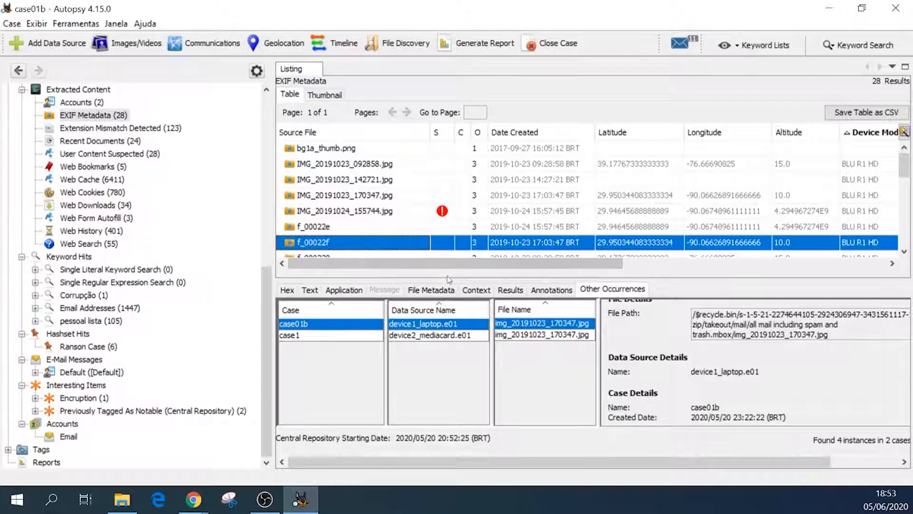
left_click_drag(445, 279, 445, 335)
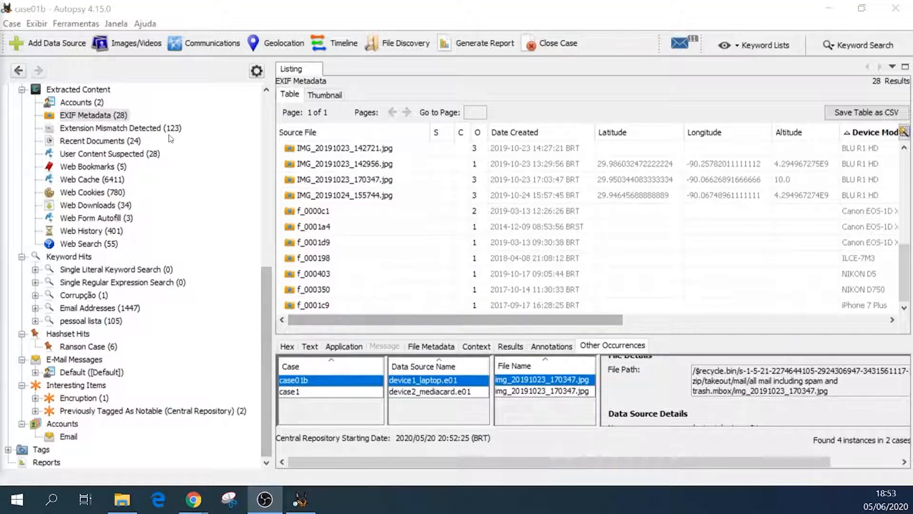
Step: Browse the Extension Mismatch Detected results, comparing file extensions with their MIME types
left_click(267, 90)
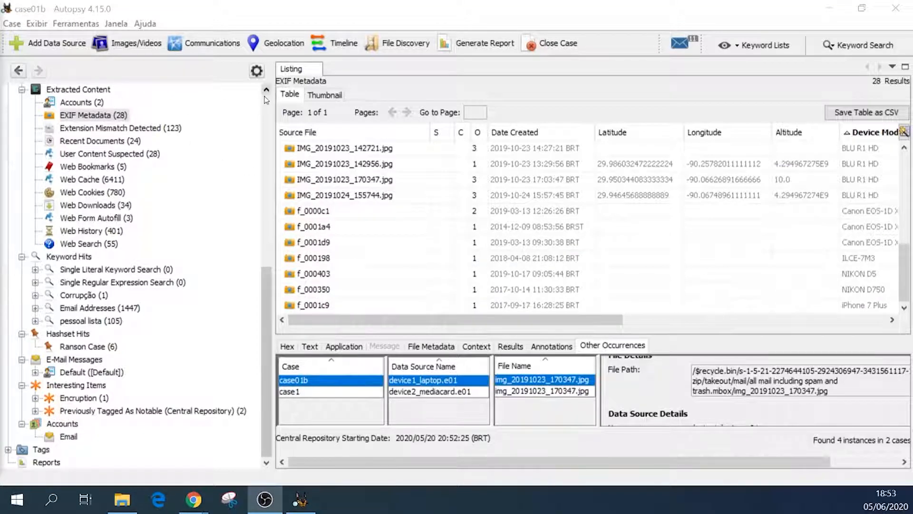
left_click(267, 90)
left_click(267, 91)
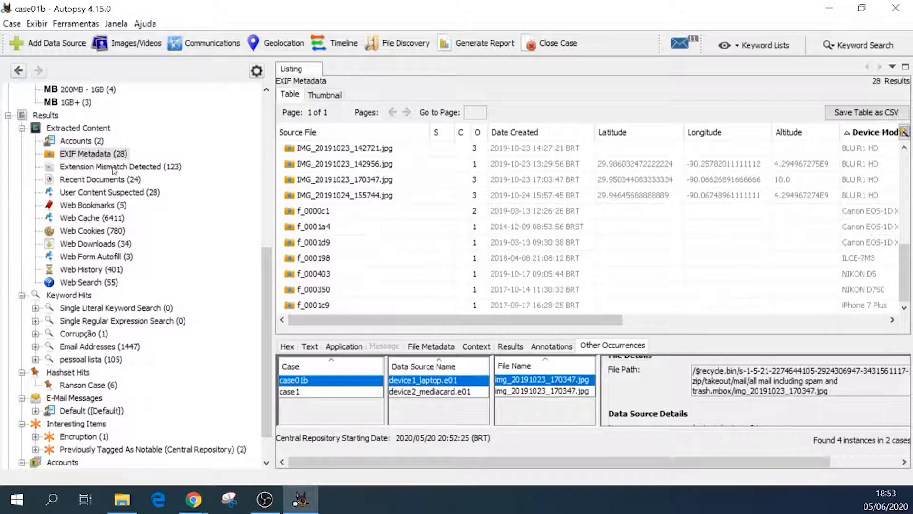
left_click(114, 168)
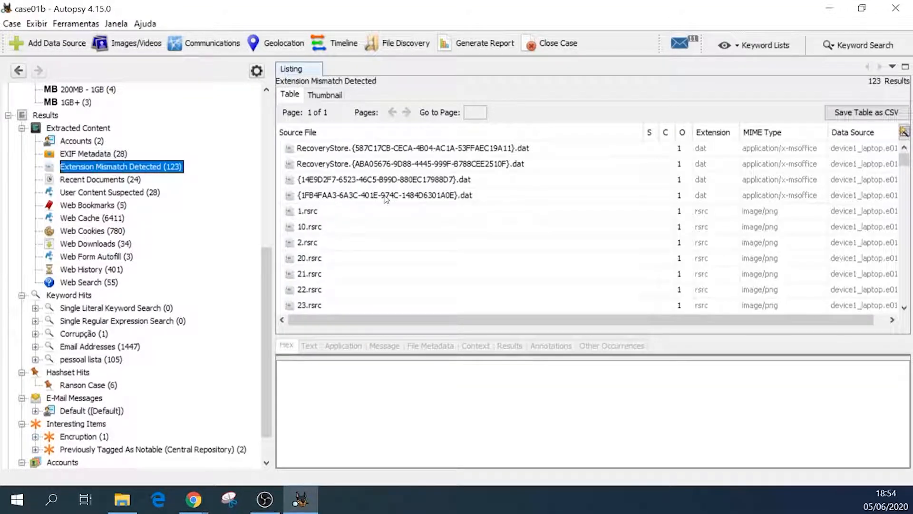
scroll(386, 199, "down", 5)
scroll(386, 198, "down", 5)
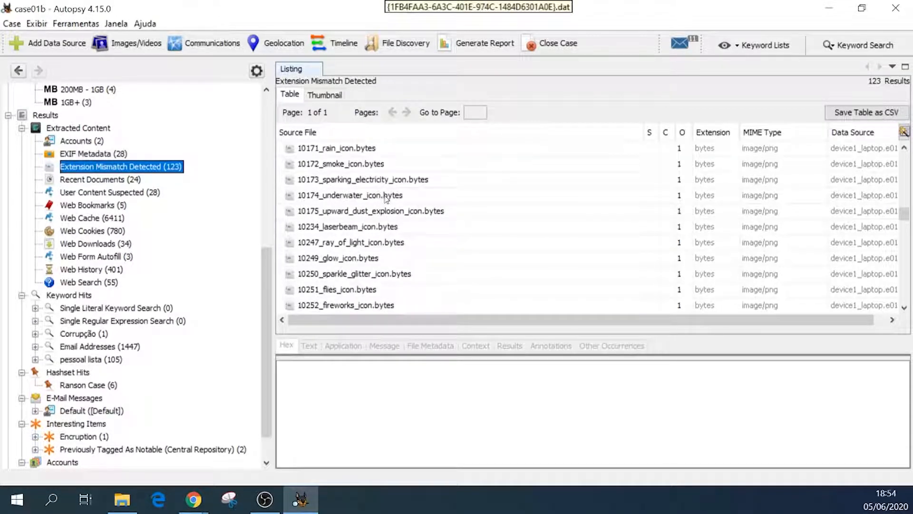
Step: Review the Recent Documents results with their paths and access times through to the end of the list
left_click(92, 181)
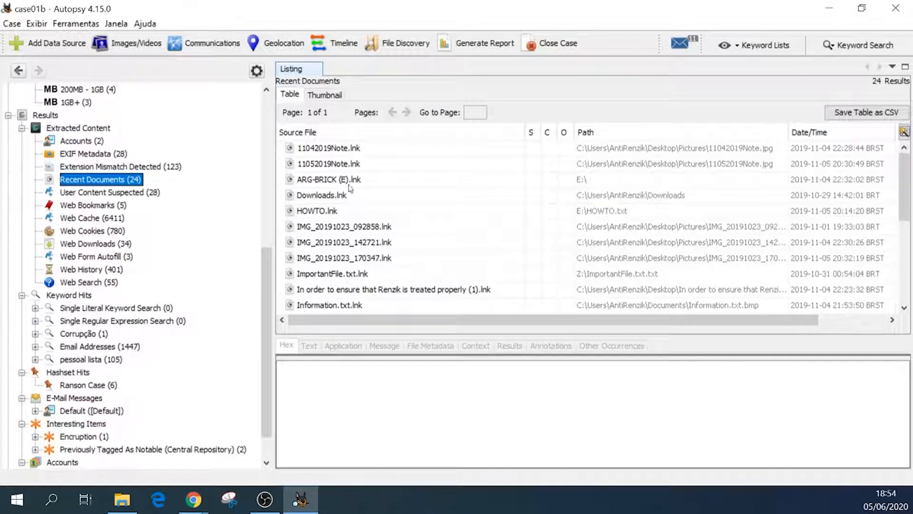
scroll(385, 222, "down", 3)
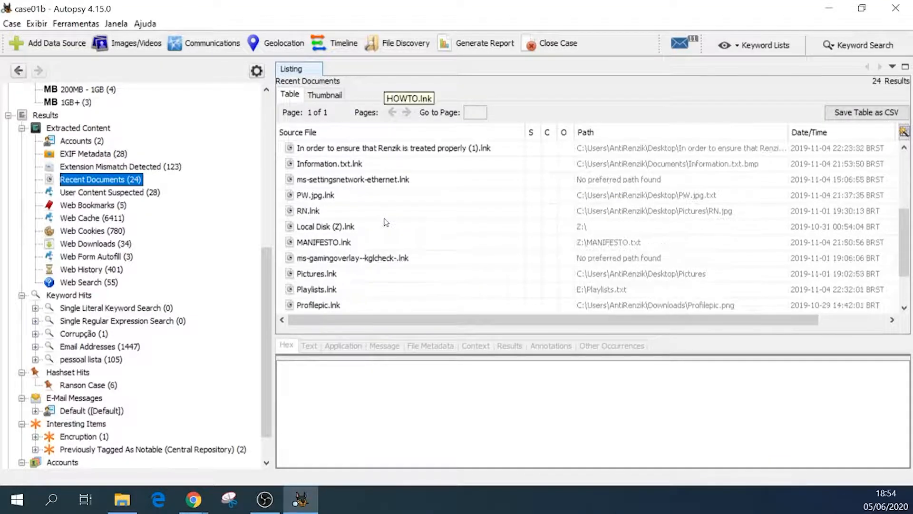
scroll(386, 222, "down", 1)
scroll(385, 222, "down", 1)
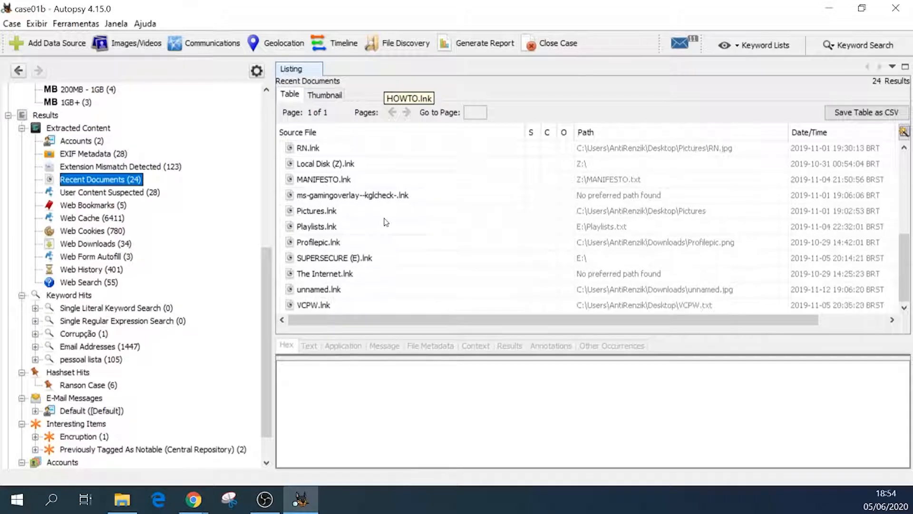
scroll(385, 222, "up", 5)
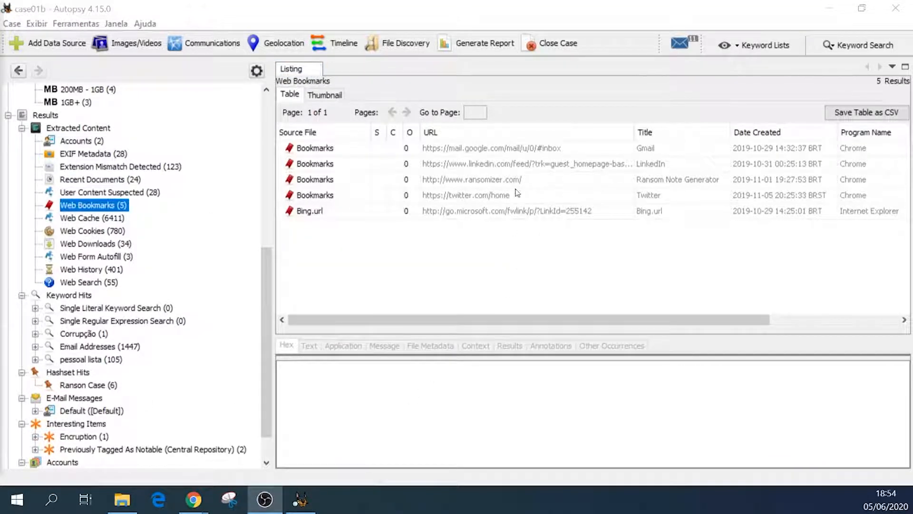
Step: List the Web Cache results, widen the URL column, and inspect the mail.google.com mail-static entry
left_click(114, 218)
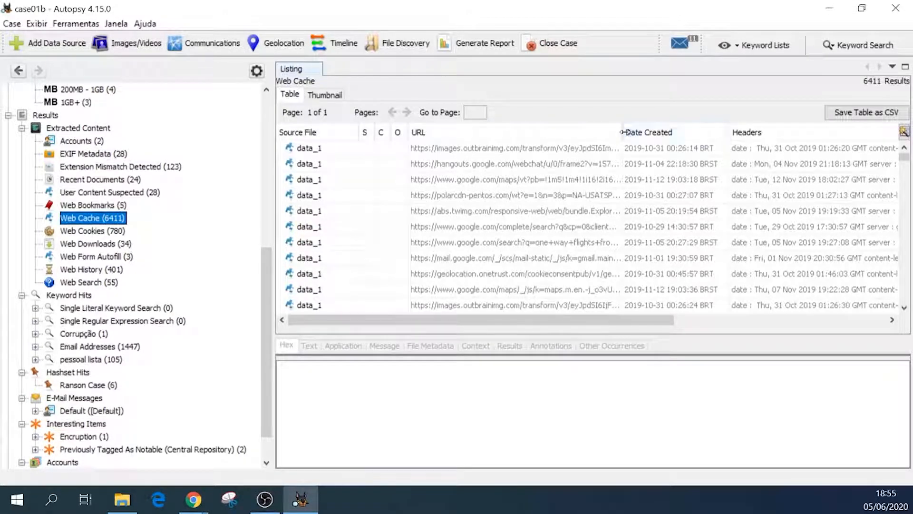
left_click_drag(625, 136, 833, 165)
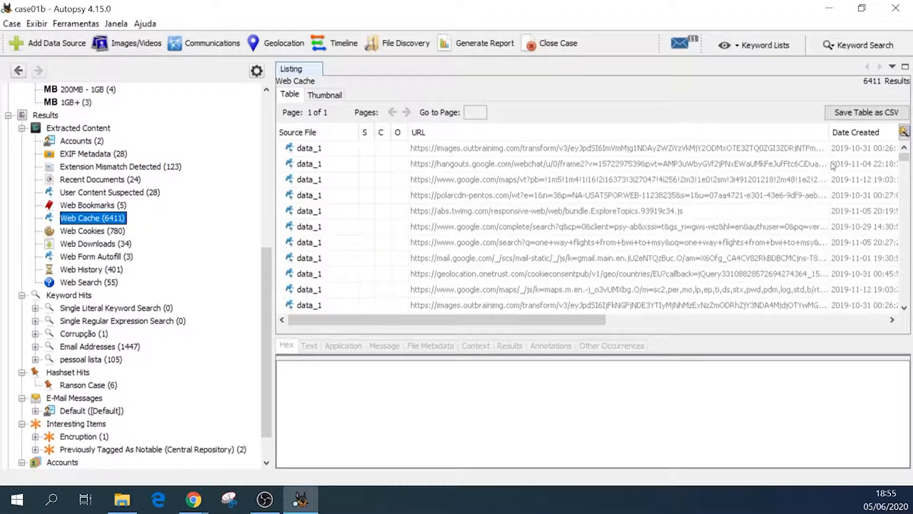
left_click(483, 258)
scroll(482, 258, "down", 2)
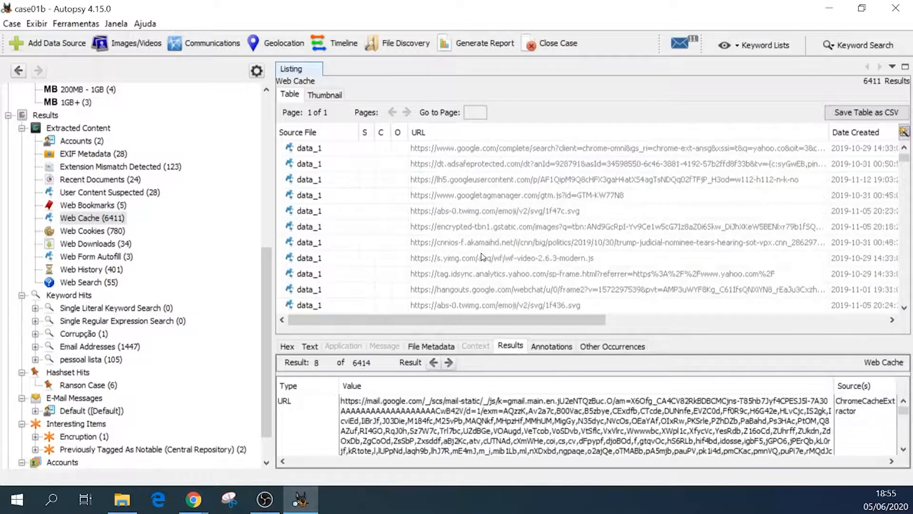
Step: Browse further Web Cache entries, inspecting the twimg emoji, gstatic expand_more icon and lh5.googleusercontent.com results
scroll(482, 257, "down", 1)
left_click(483, 257)
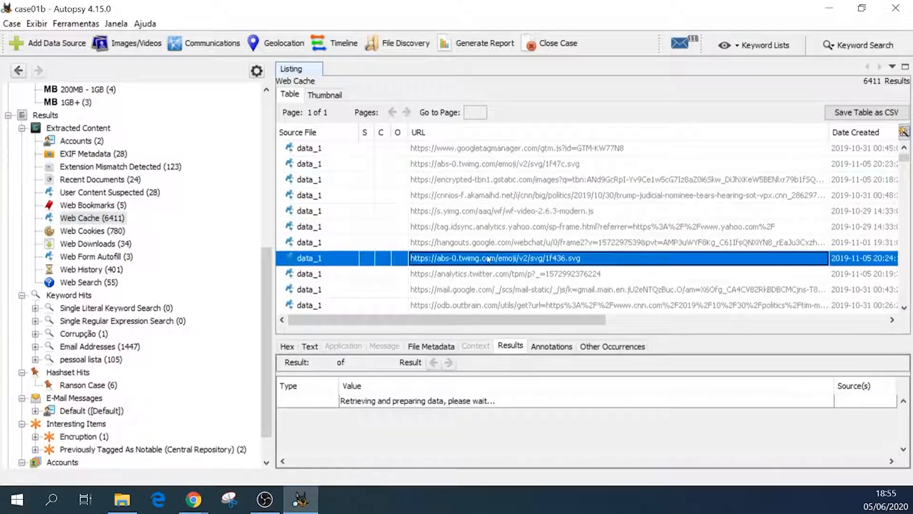
left_click(510, 265)
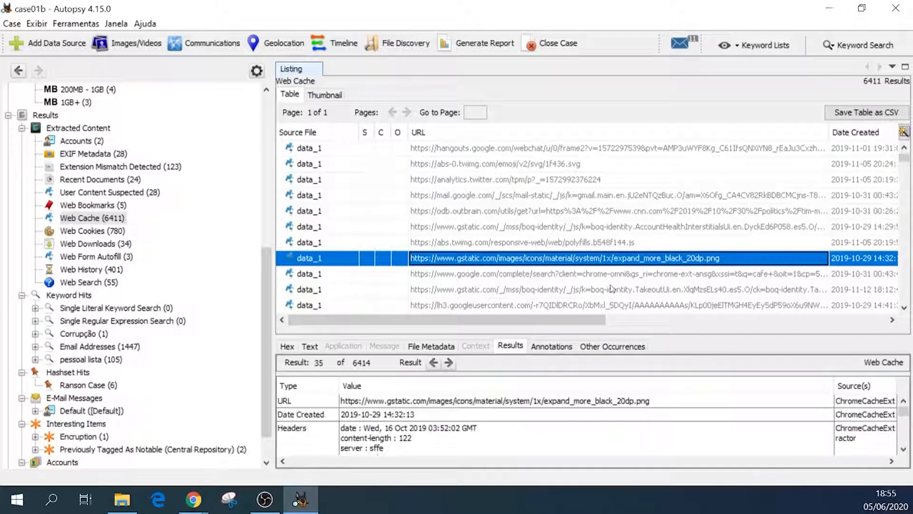
scroll(612, 289, "down", 3)
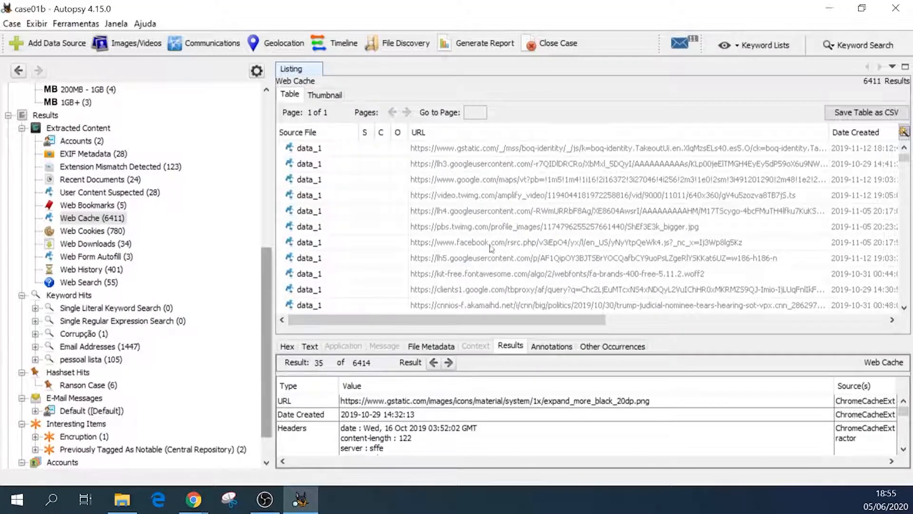
left_click(547, 256)
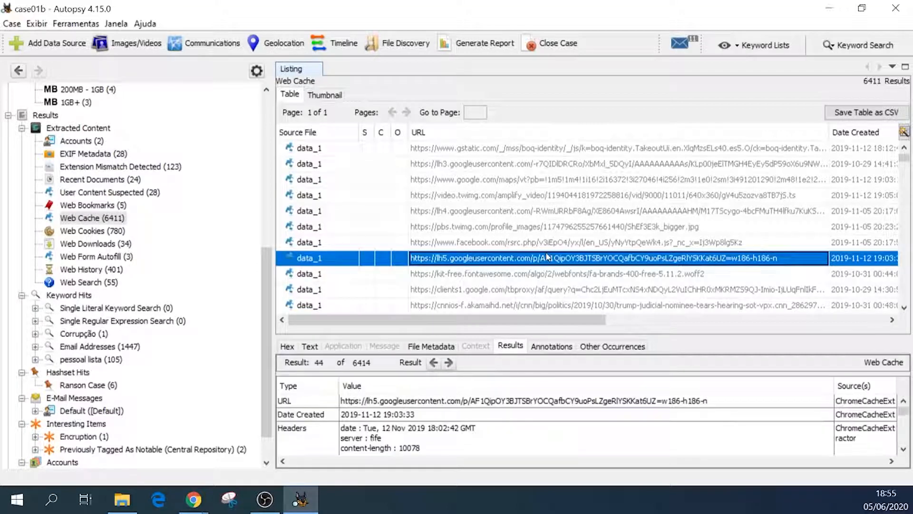
scroll(547, 256, "down", 2)
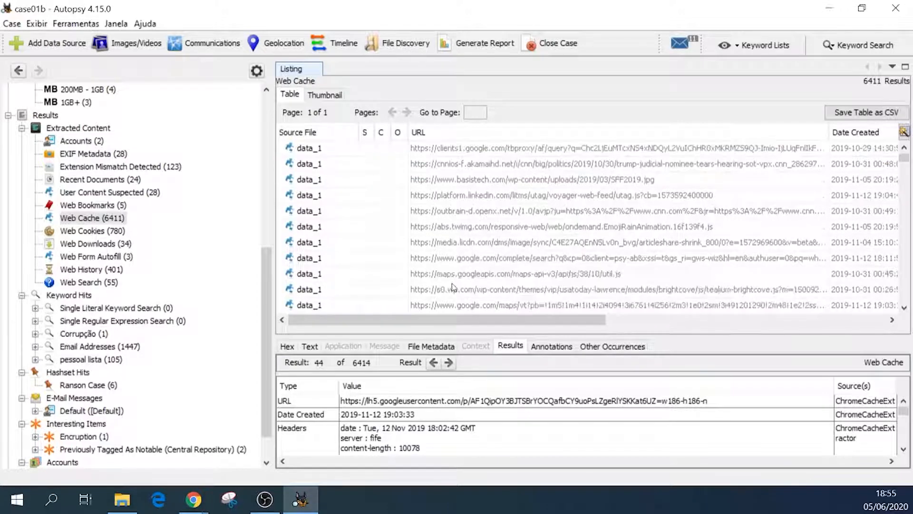
scroll(452, 285, "down", 4)
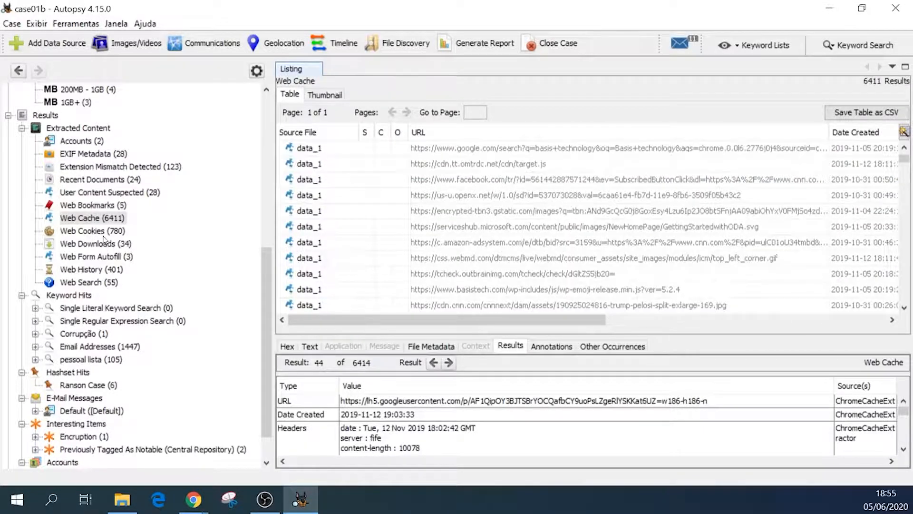
Step: Review the Web Cookies results and the Web Downloads results with their paths and source URLs, through to the last download
left_click(104, 235)
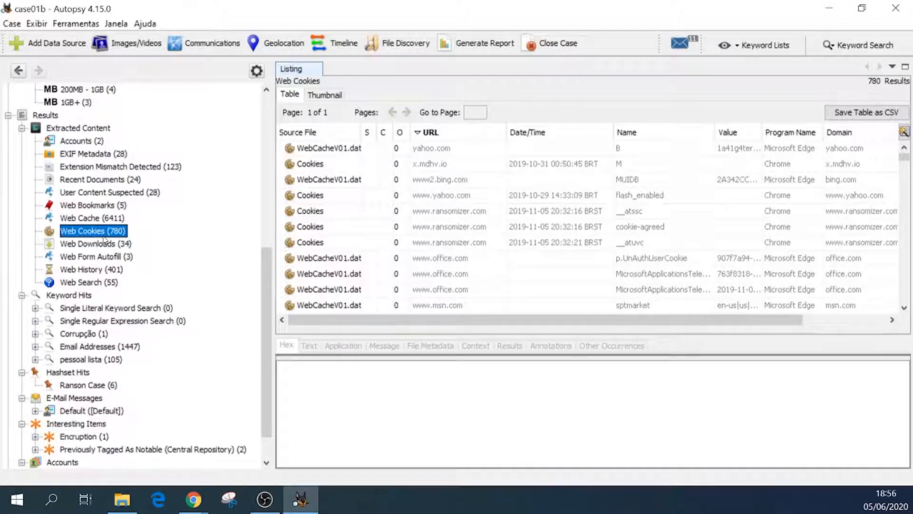
left_click(98, 247)
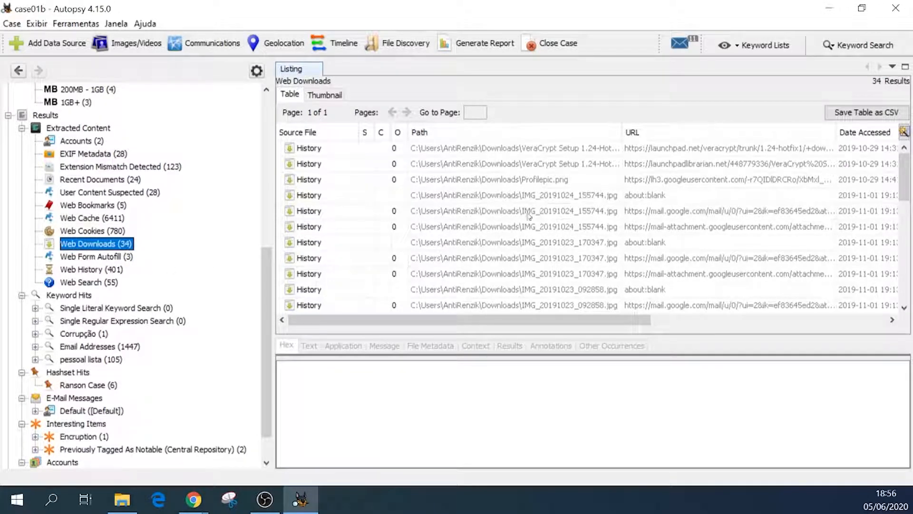
scroll(552, 163, "down", 6)
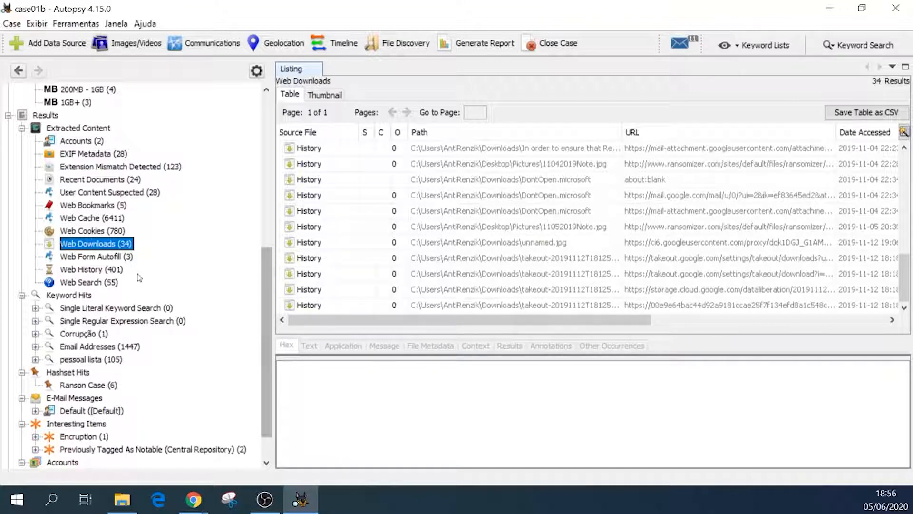
Step: View the Web Form Autofill results, and browse the Web History results with the URL column widened
left_click(111, 258)
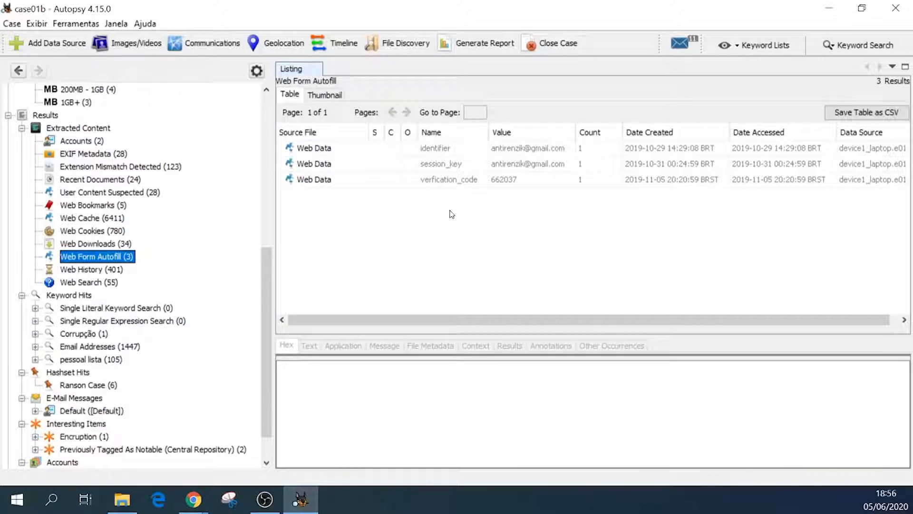
left_click(97, 270)
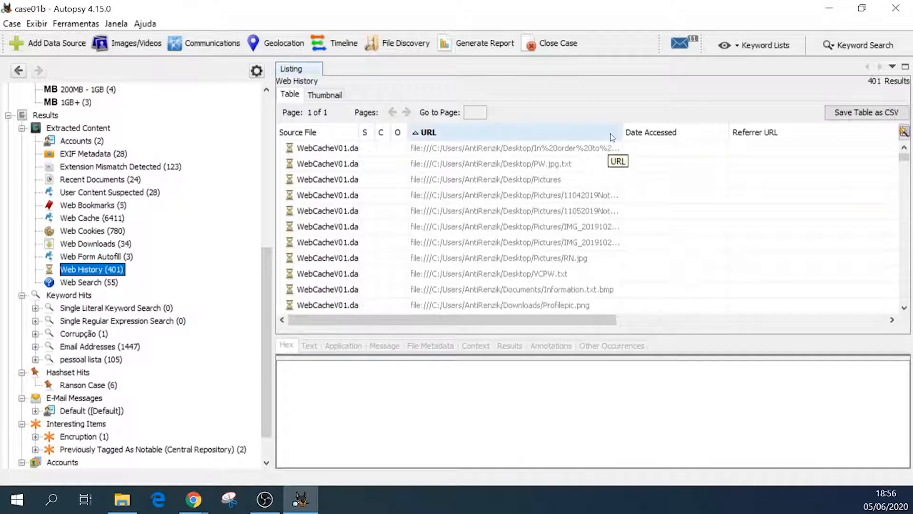
left_click_drag(622, 132, 741, 132)
scroll(646, 226, "down", 10)
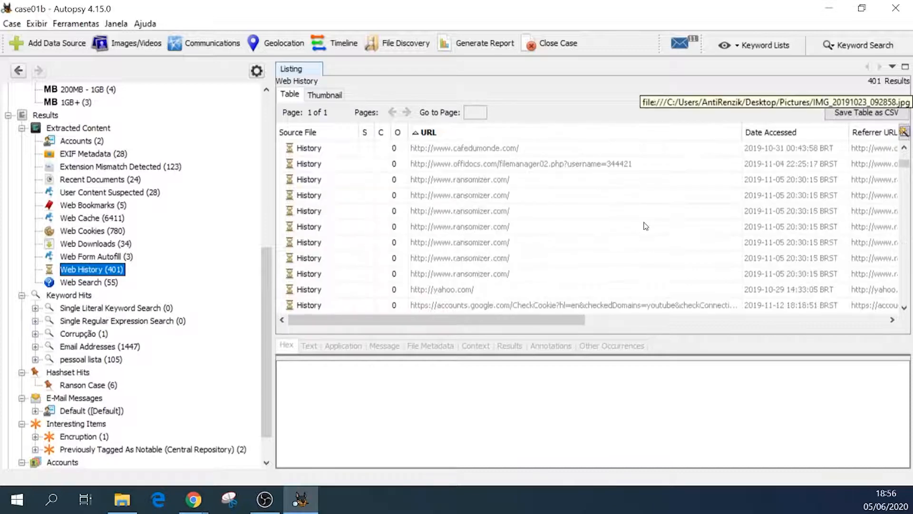
scroll(645, 226, "down", 10)
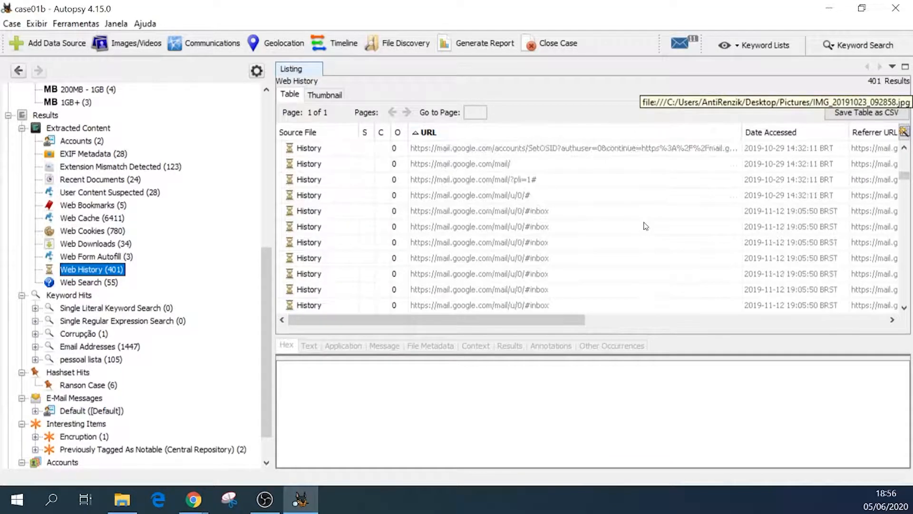
scroll(645, 226, "down", 5)
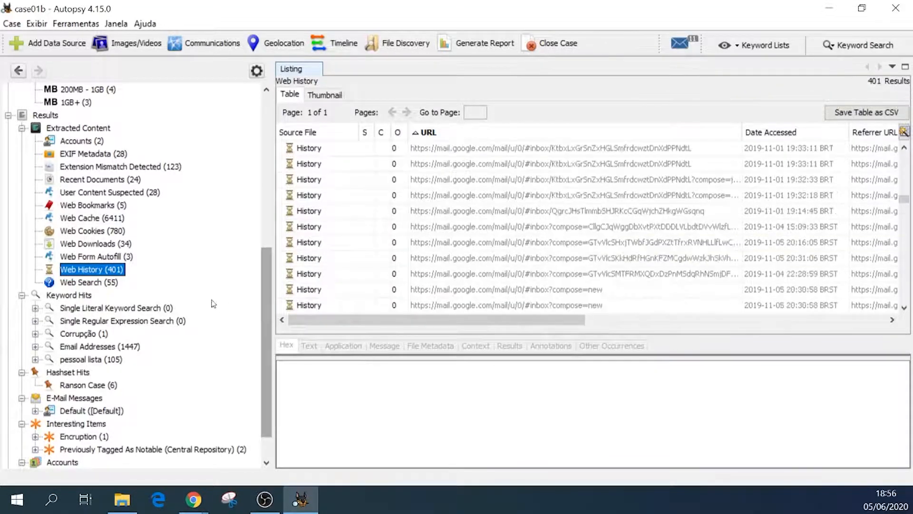
Step: Review the Web Search results, reading the search texts and access dates through to the later entries
left_click(92, 284)
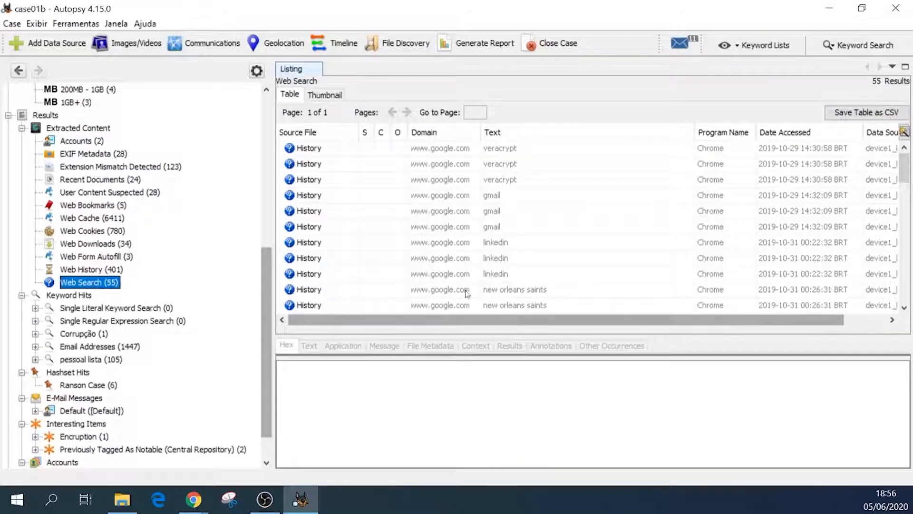
scroll(584, 236, "down", 5)
scroll(585, 236, "down", 4)
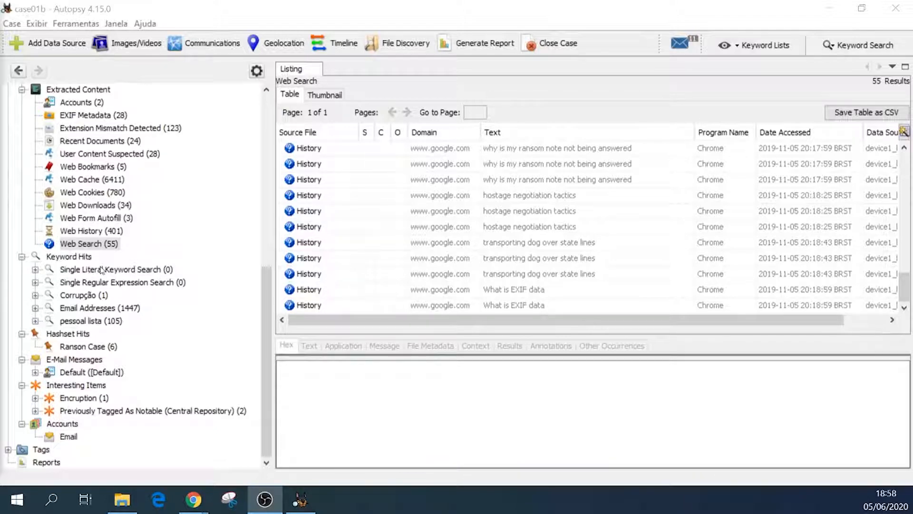
Step: Expand the Corrupção keyword hits and list the files matching the keyword Italiano
left_click(84, 297)
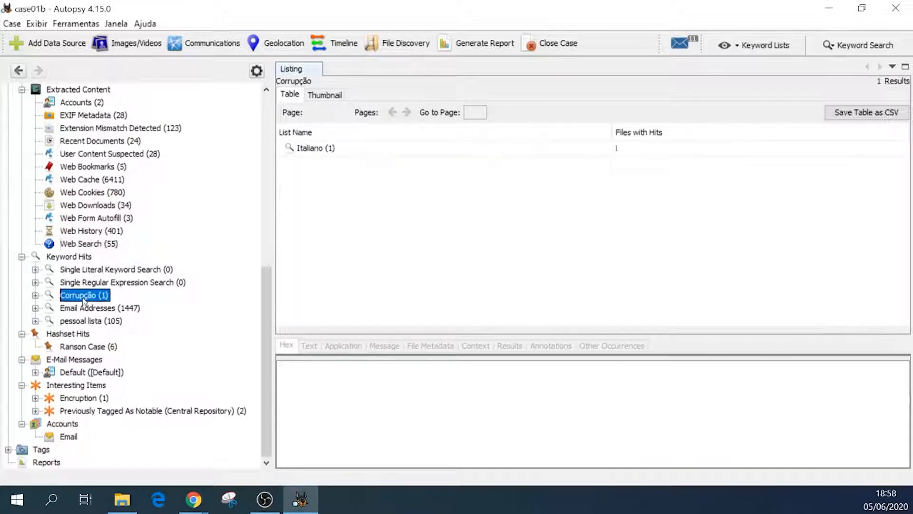
left_click(35, 295)
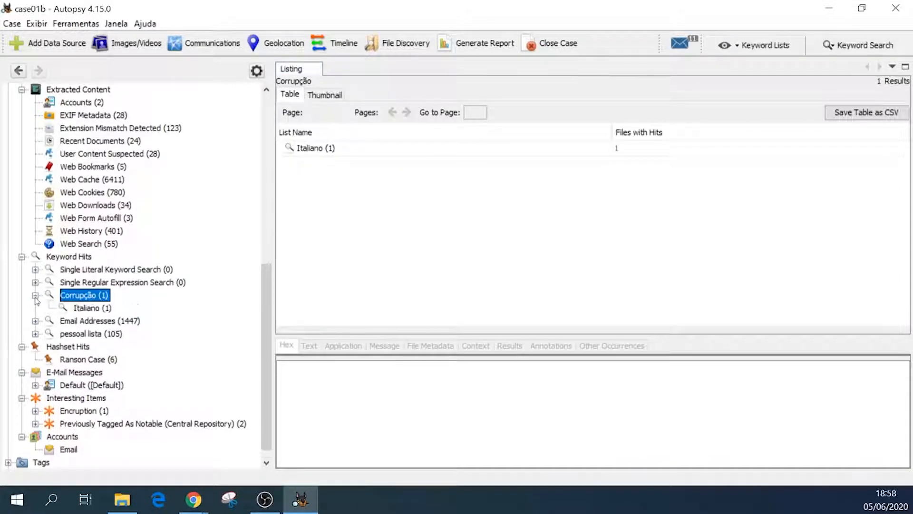
left_click(87, 310)
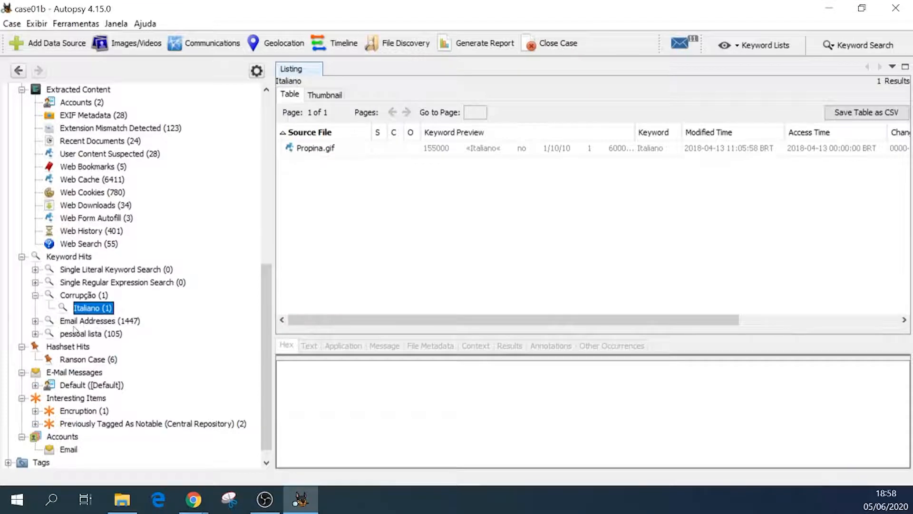
Step: Expand the Email Addresses keyword hits down to the individual matches and list the source file of an ac.bitcoin.com address
left_click(74, 325)
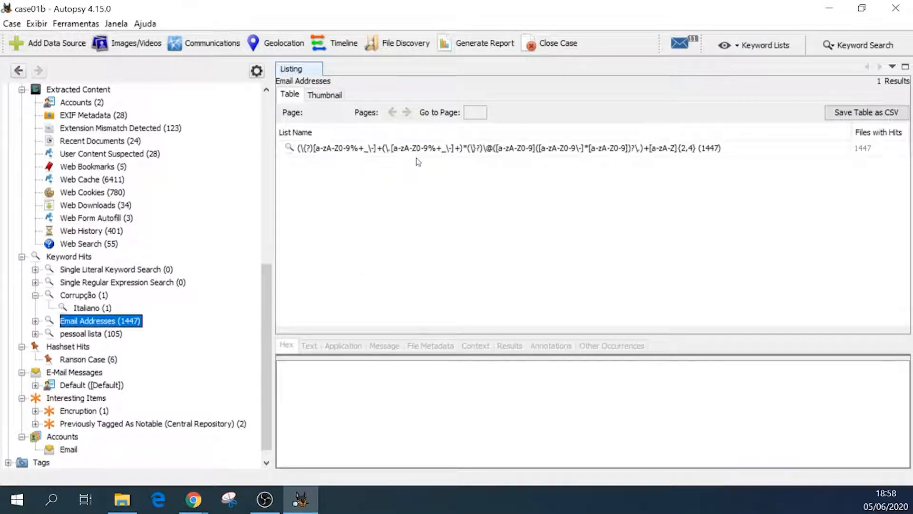
left_click(35, 321)
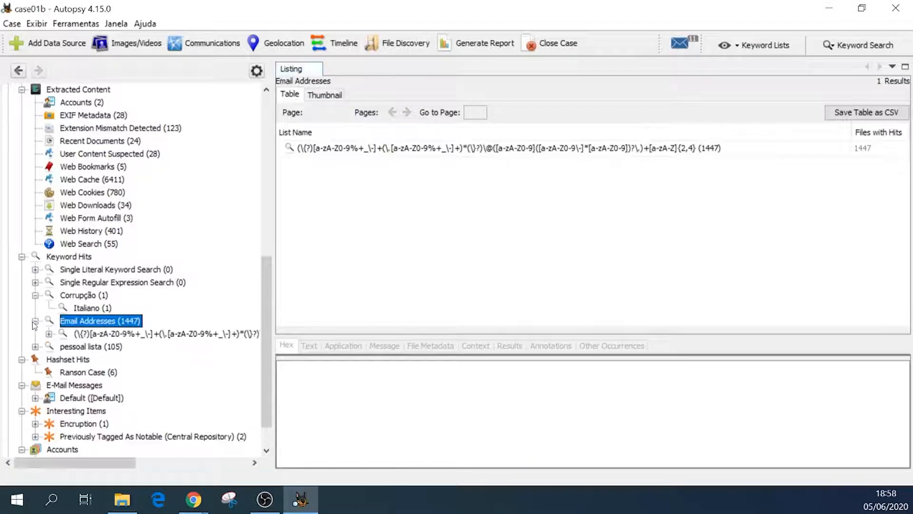
left_click(49, 334)
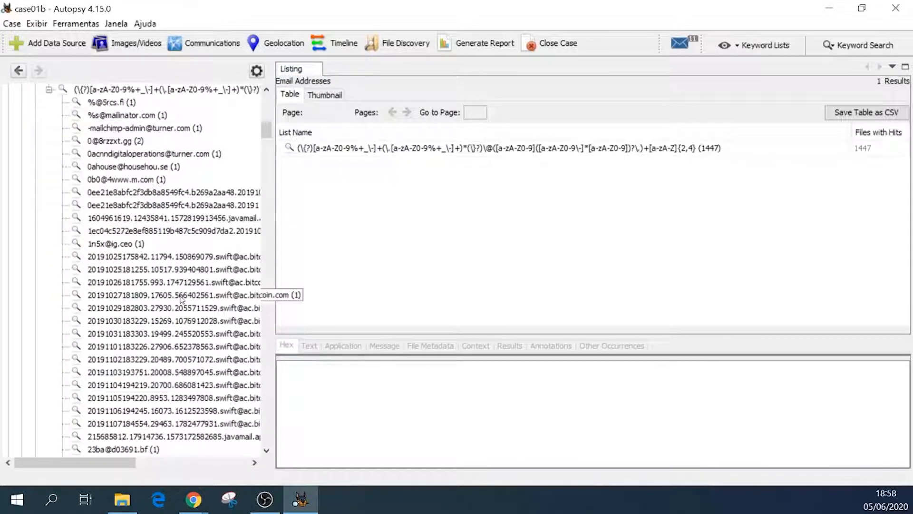
left_click(177, 296)
left_click(185, 346)
left_click(186, 295)
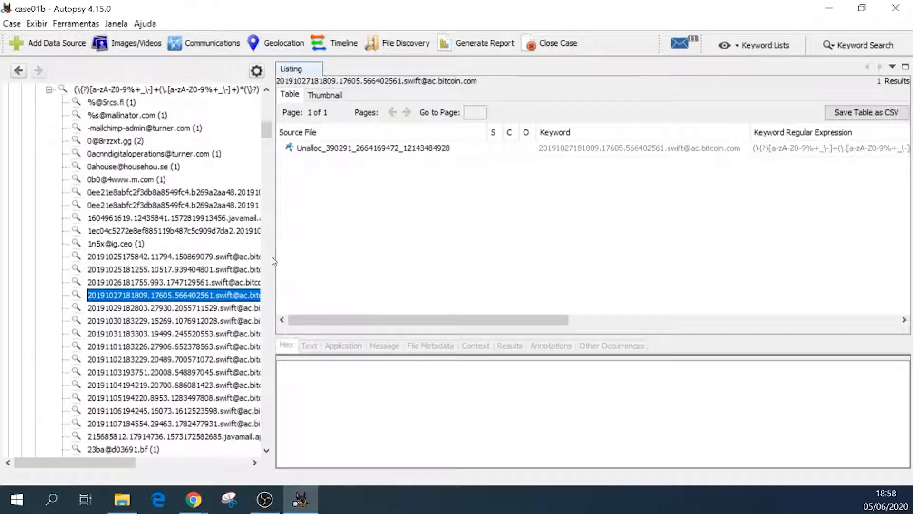
Step: Widen the results tree to read the full email address hits, browse them, and collapse the Email Addresses branch
left_click_drag(274, 257, 504, 263)
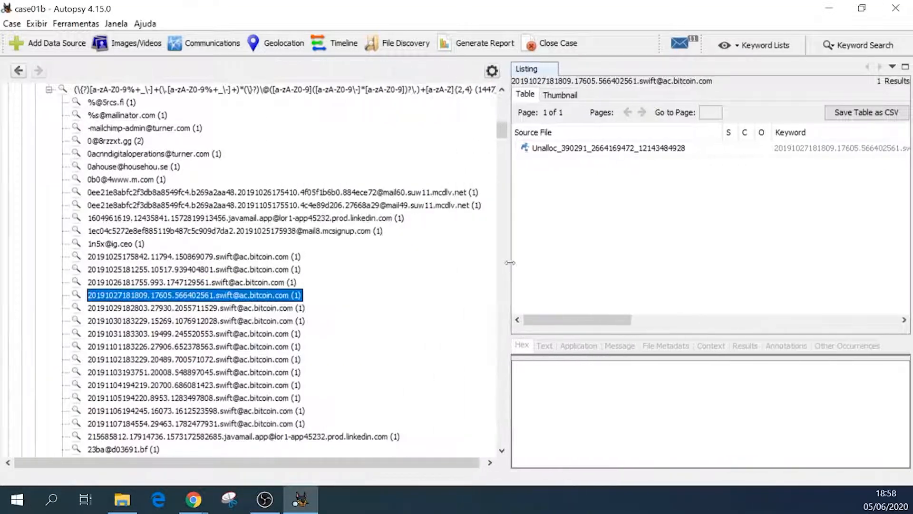
scroll(216, 320, "down", 20)
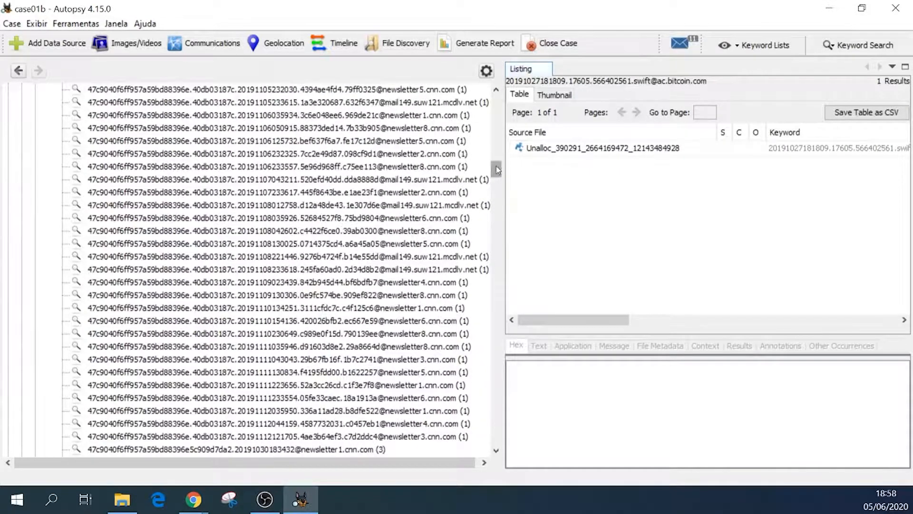
left_click_drag(496, 168, 490, 125)
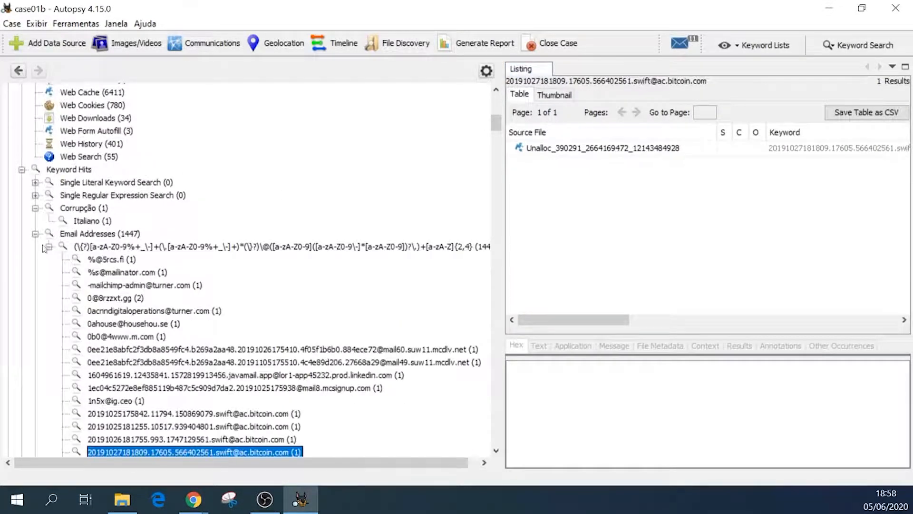
left_click(35, 234)
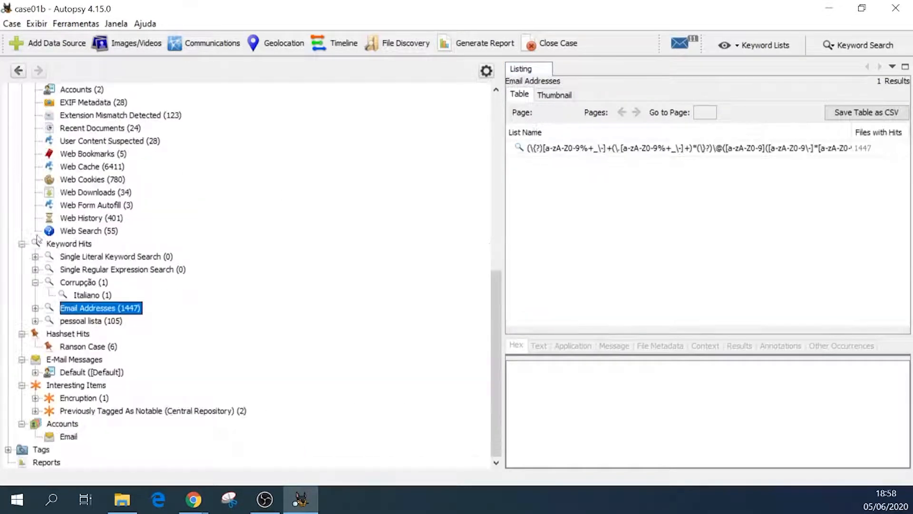
Step: Expand the pessoal lista keyword hits and list the files containing the keyword renzik
left_click(71, 322)
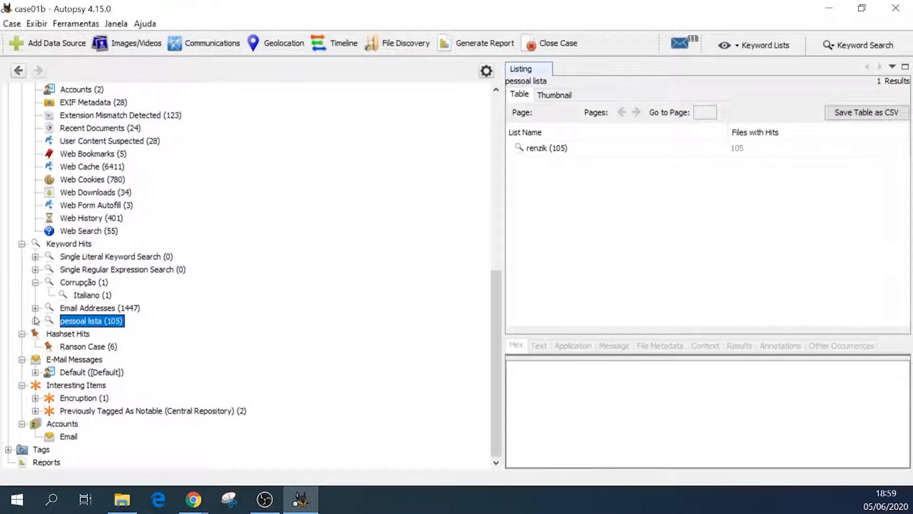
left_click(36, 320)
left_click(76, 334)
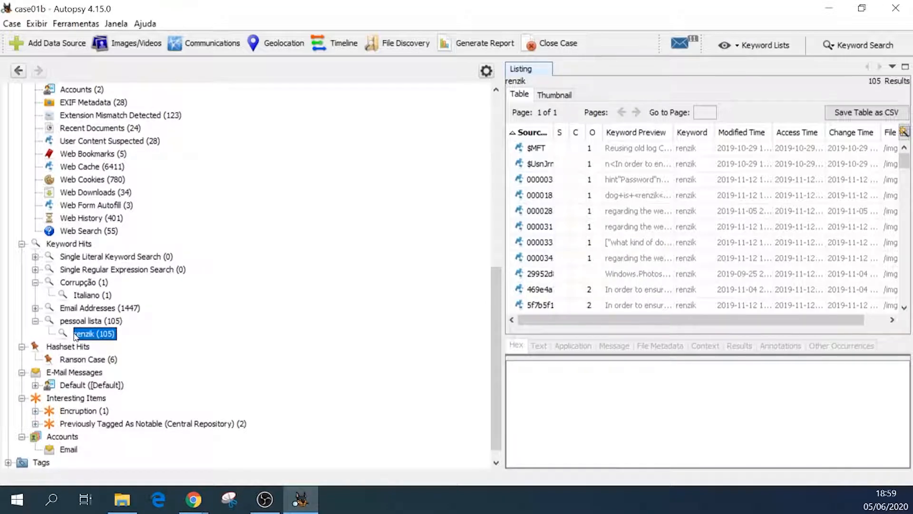
Step: Check the keyword lists available for searching, and collapse the Keyword Hits branch
left_click(738, 46)
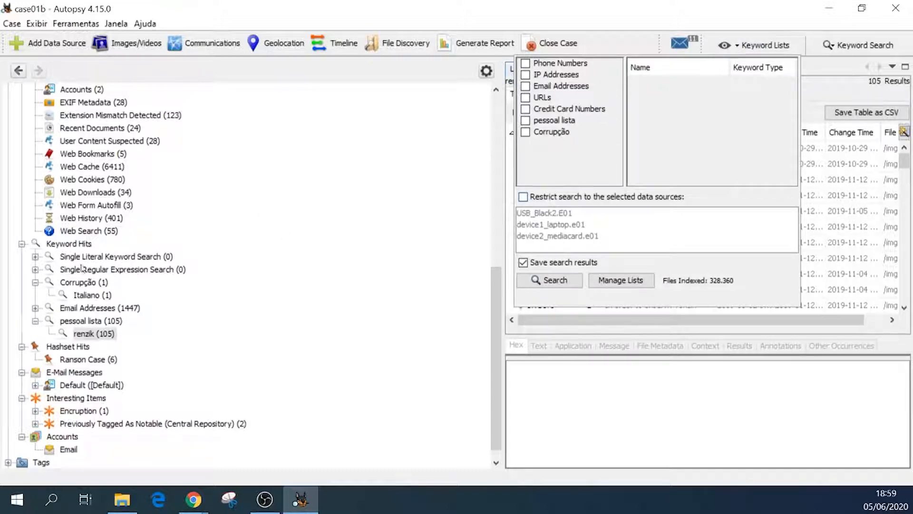
left_click(21, 247)
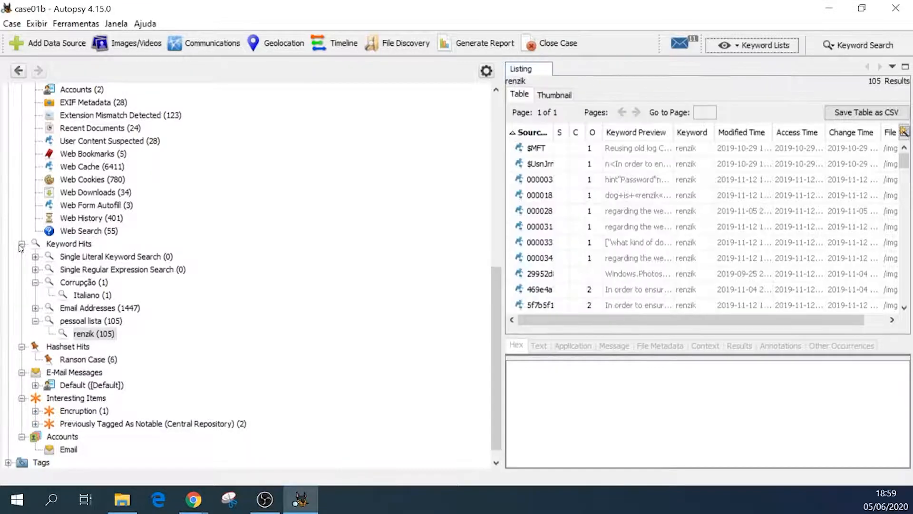
left_click(21, 246)
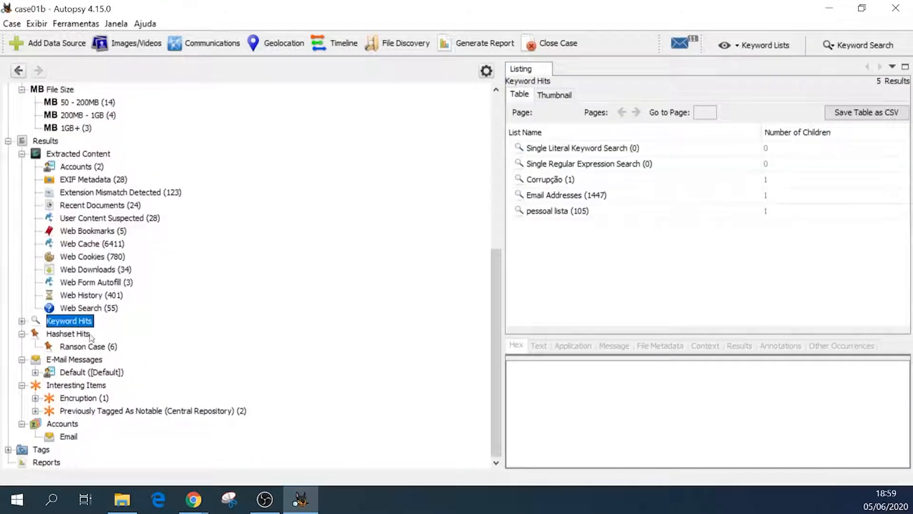
Step: Check the Hash Lookup ingest settings for USB_Black2.E01, cancel without running, and list the files in the Ranson Case hashset hits
left_click(74, 334)
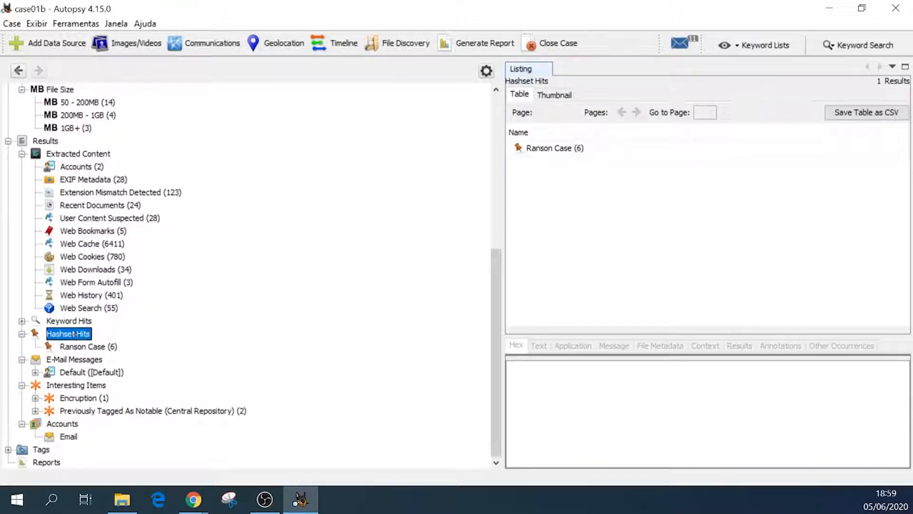
left_click(76, 23)
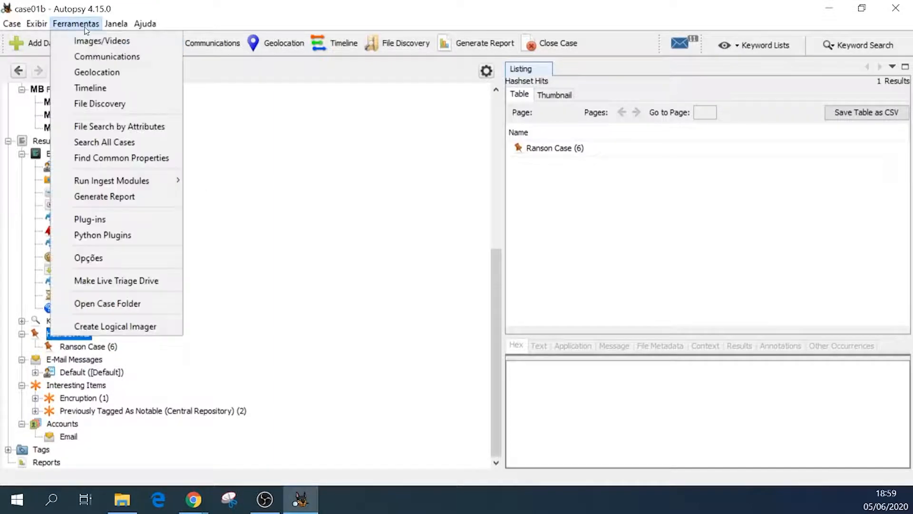
mouse_move(140, 179)
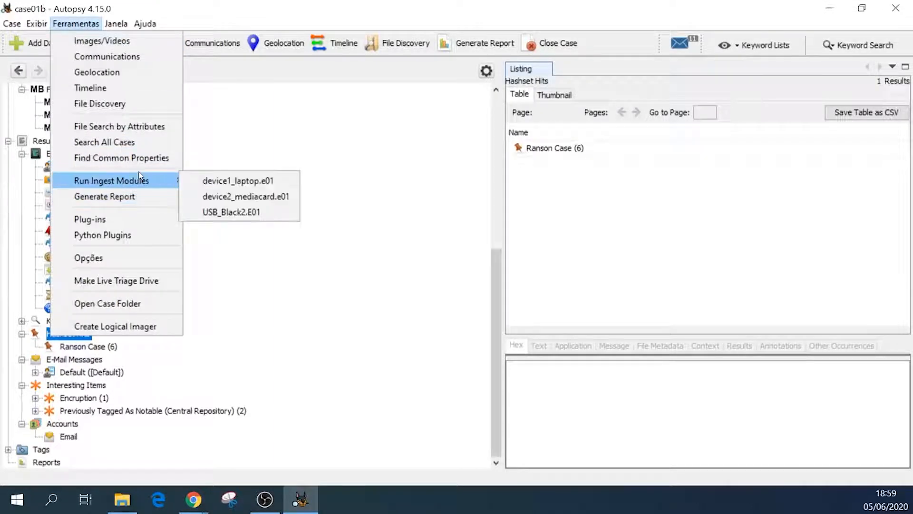
left_click(232, 214)
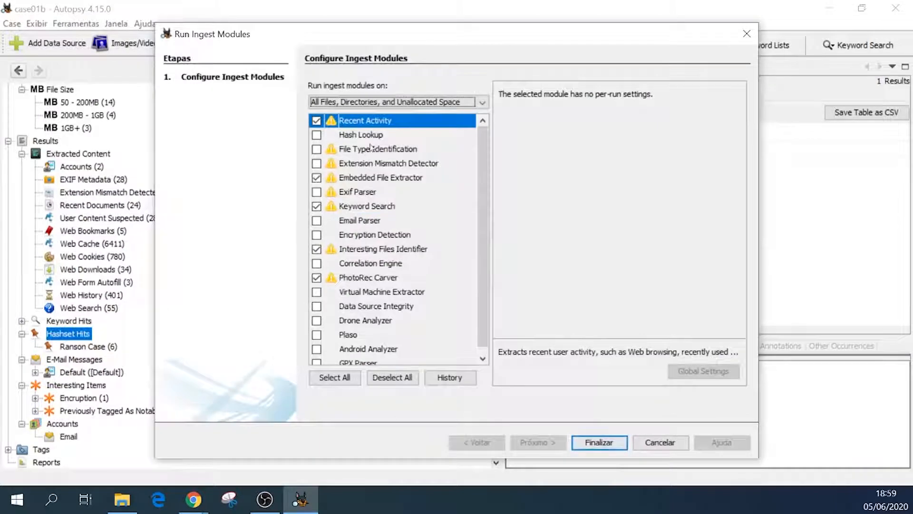
left_click(666, 449)
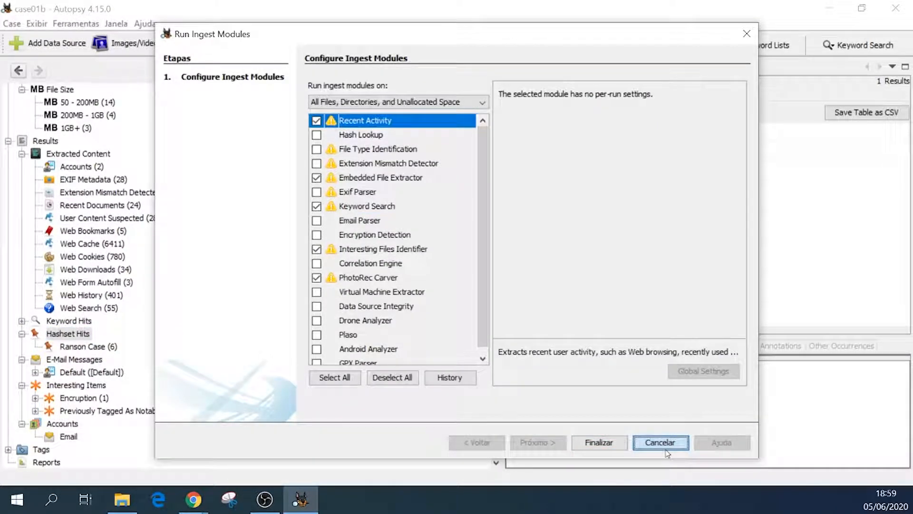
left_click(401, 137)
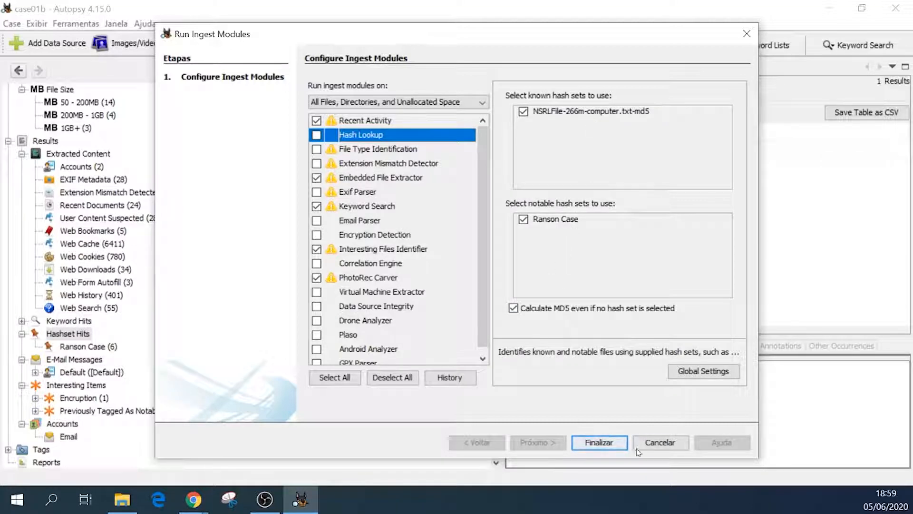
left_click(656, 444)
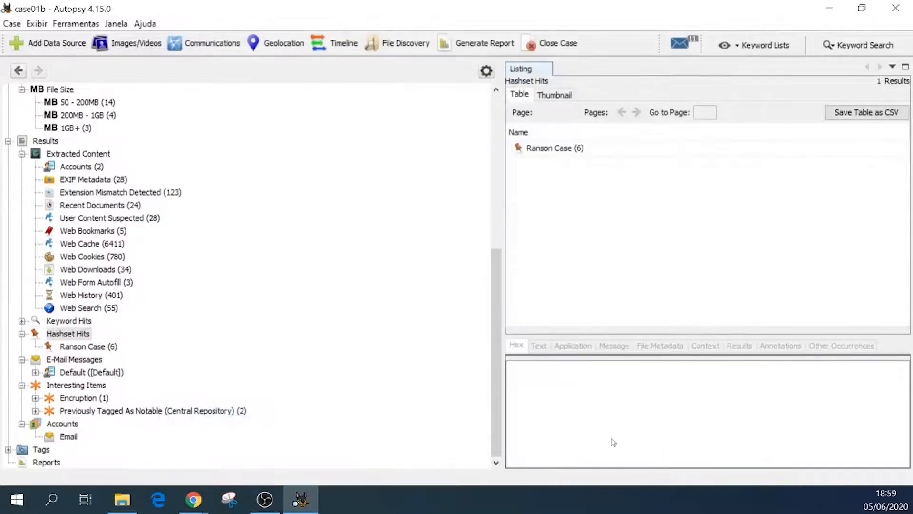
left_click(91, 346)
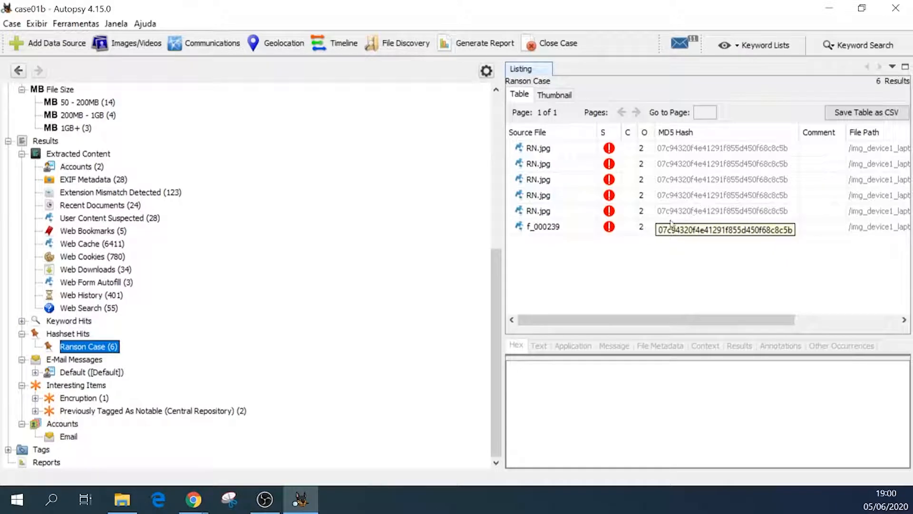
Step: Expand the E-Mail Messages results, list the Default folder, and read the first message's details including its recipient and subject columns
left_click(102, 360)
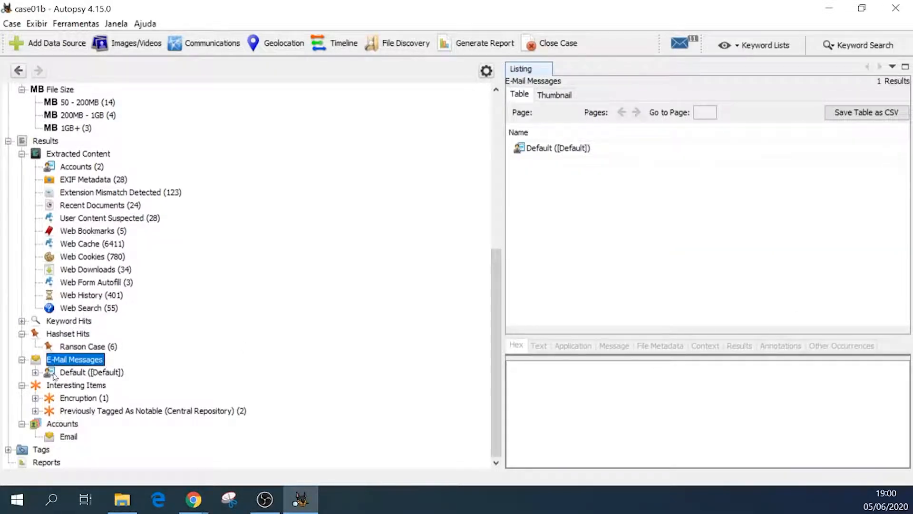
left_click(35, 372)
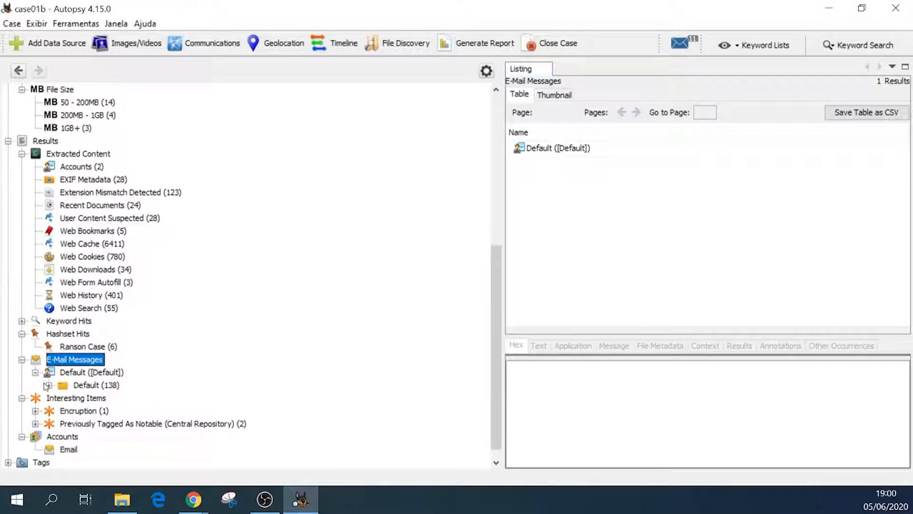
left_click(88, 389)
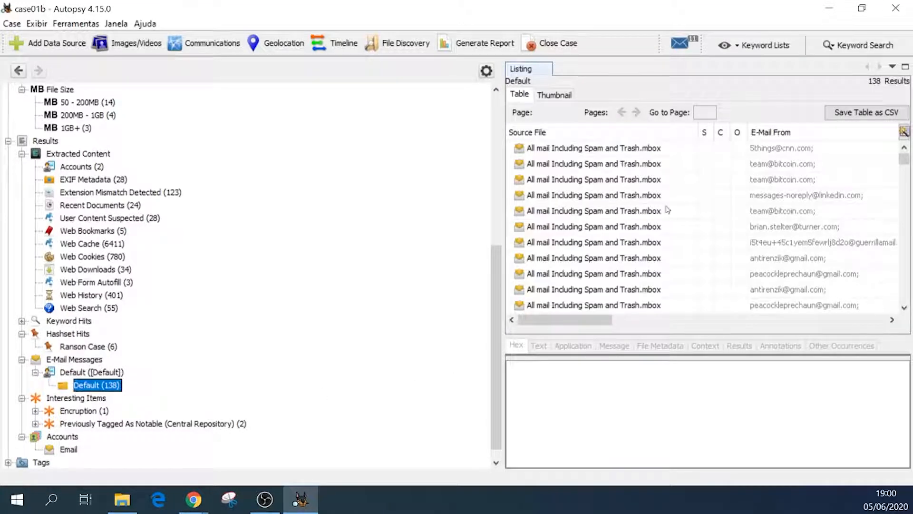
left_click(636, 152)
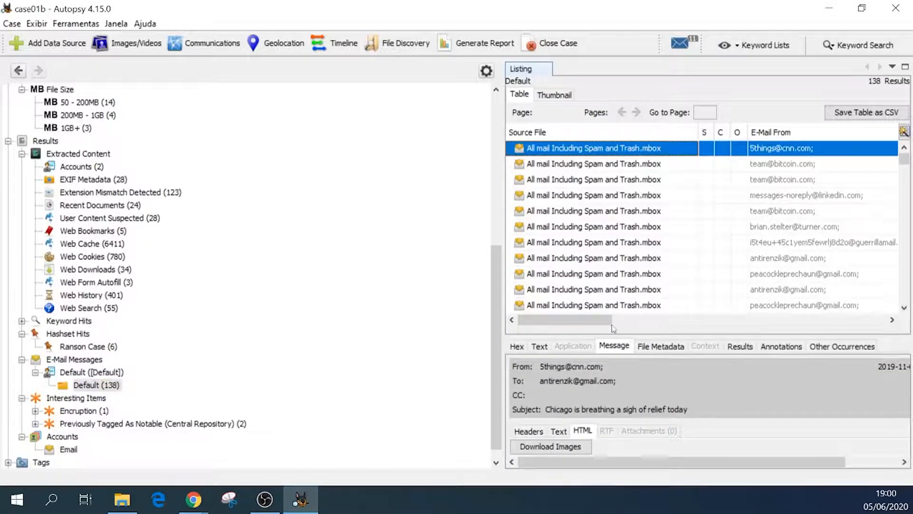
left_click_drag(612, 324, 657, 342)
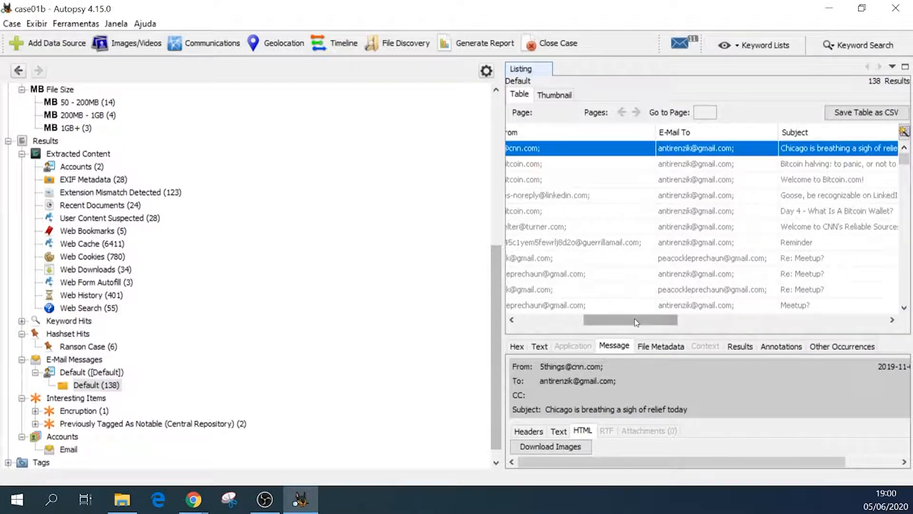
left_click_drag(642, 320, 559, 323)
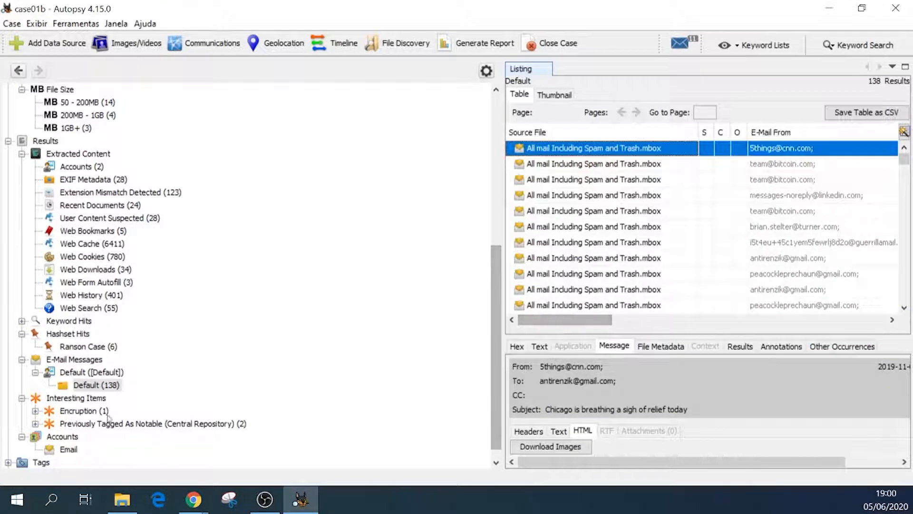
Step: Open the files inside the mailbox behind an e-mail message, and return to the message list
double_click(573, 232)
left_click(572, 232)
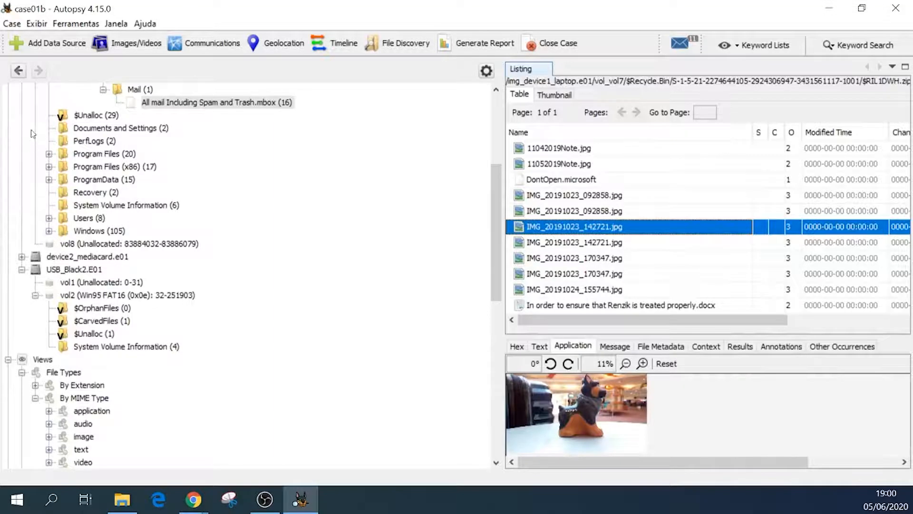
left_click(18, 71)
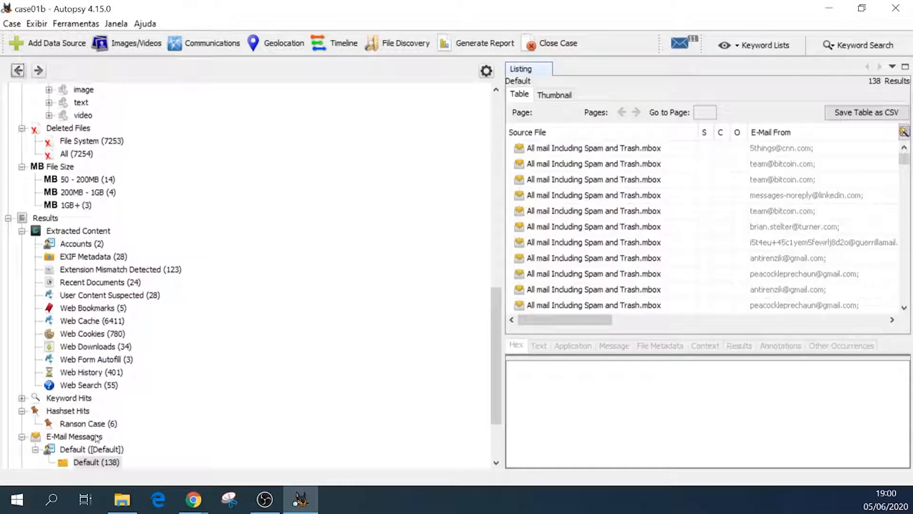
Step: Preview a "Re: Meetup?" message, widen the listing, and open its source mailbox to browse the files it contains
left_click(650, 272)
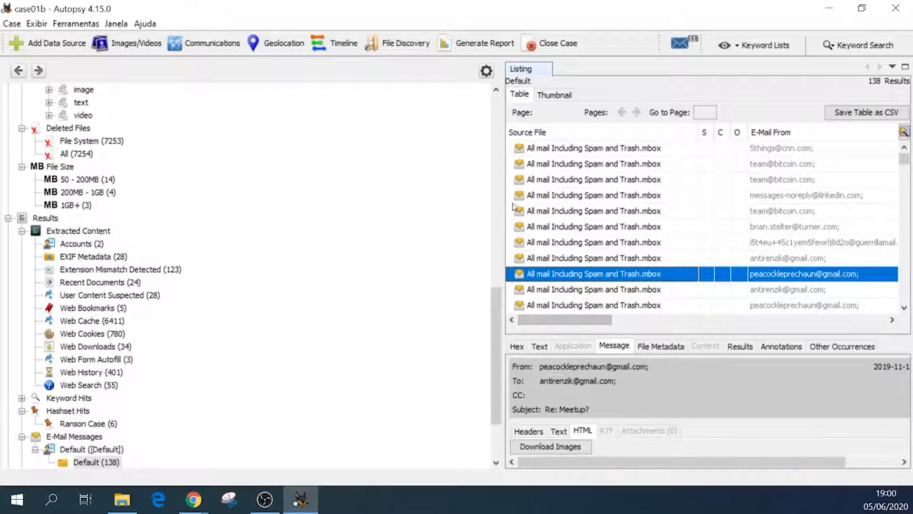
left_click_drag(500, 224, 261, 224)
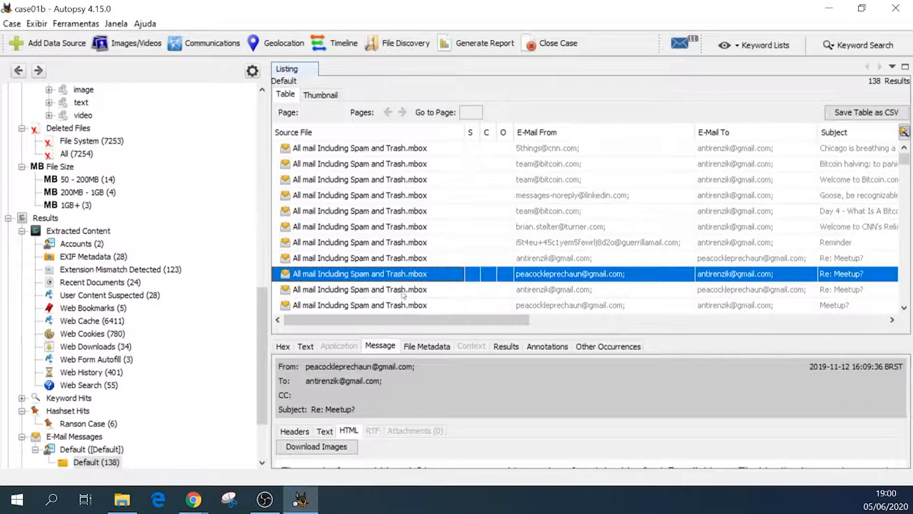
double_click(407, 275)
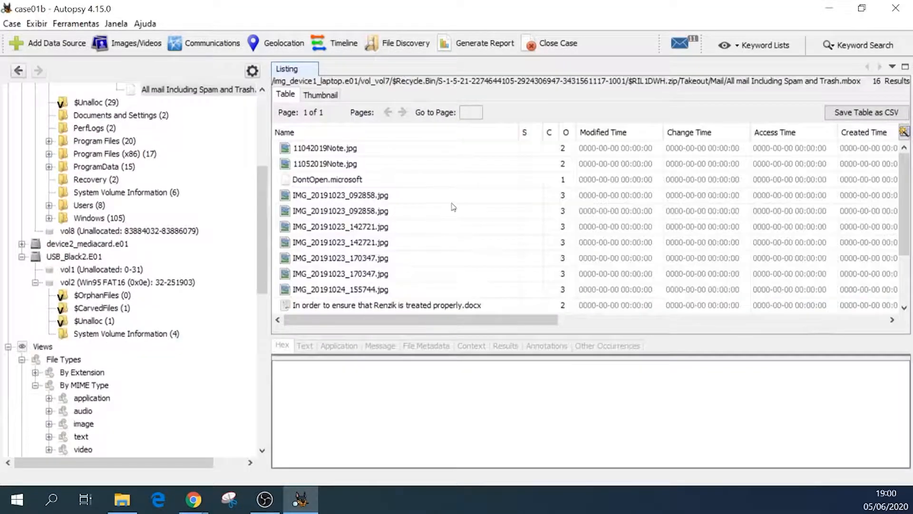
scroll(453, 207, "down", 2)
scroll(453, 207, "up", 2)
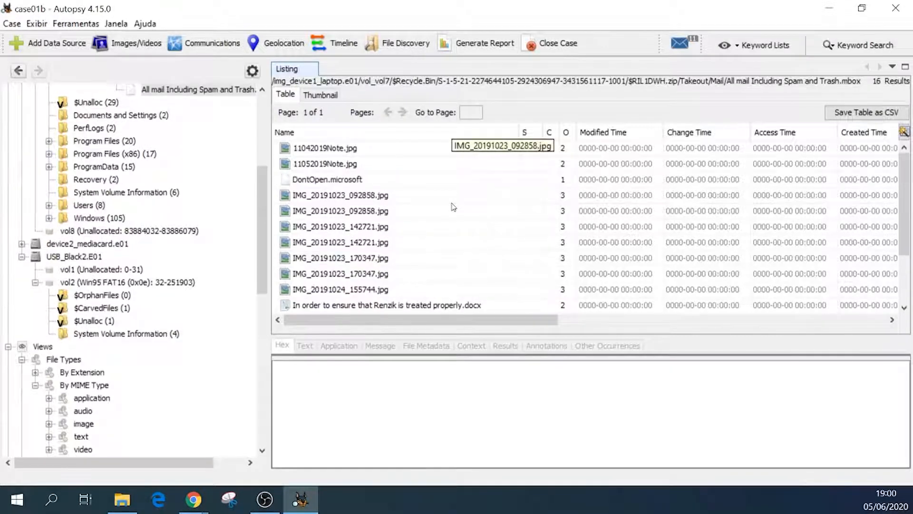
scroll(453, 207, "down", 2)
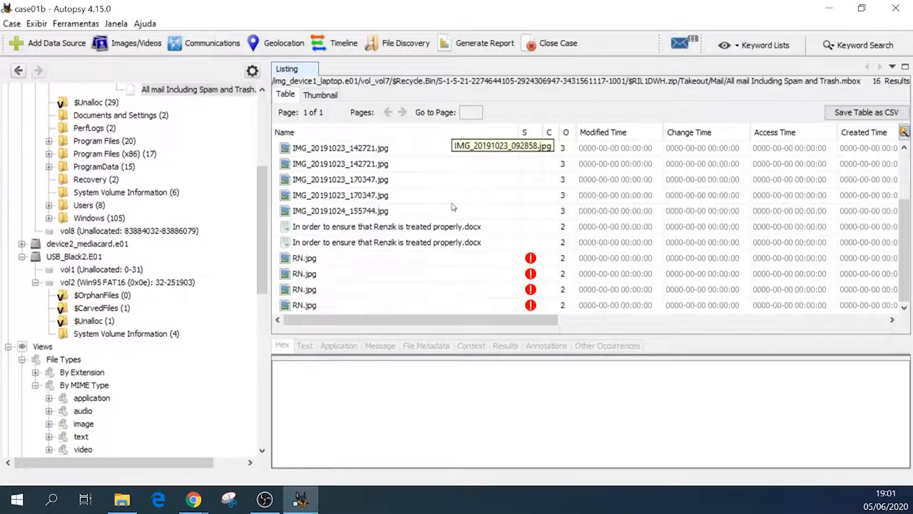
scroll(454, 207, "up", 2)
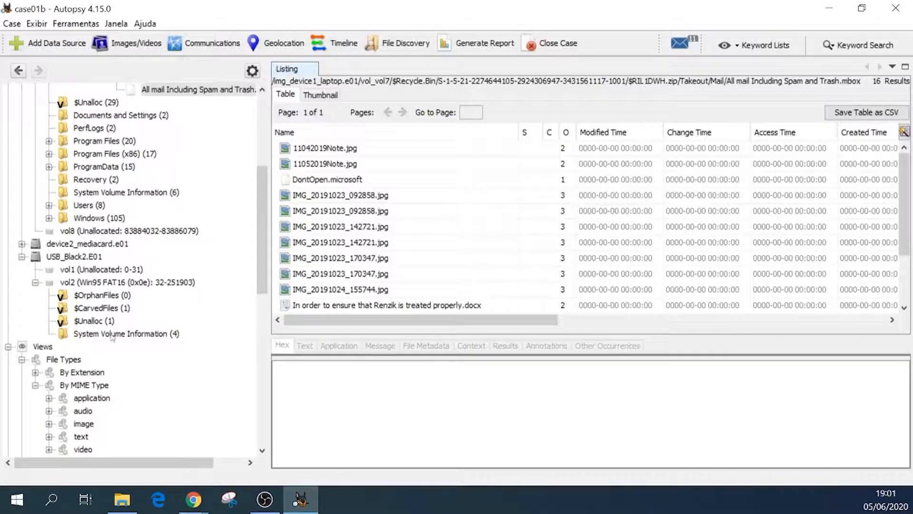
Step: Collapse the Views branch, return to the Default e-mail folder, and preview the message "Day 4 - What Is A Bitcoin Wallet?"
left_click(4, 348)
left_click(8, 346)
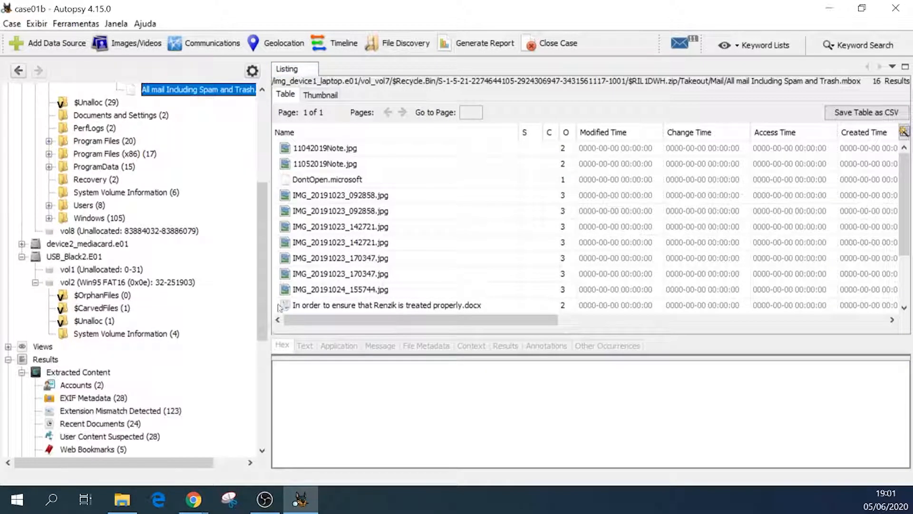
scroll(257, 300, "down", 2)
scroll(257, 299, "down", 4)
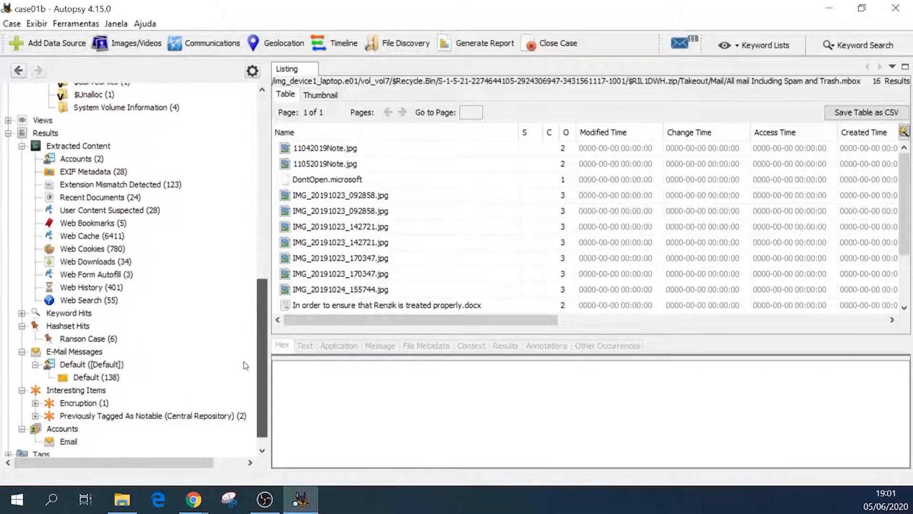
left_click(117, 381)
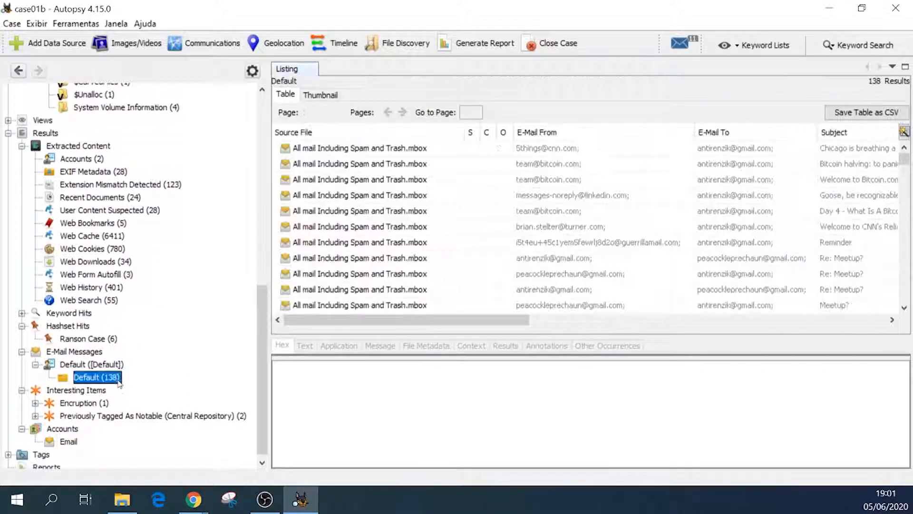
left_click(363, 212)
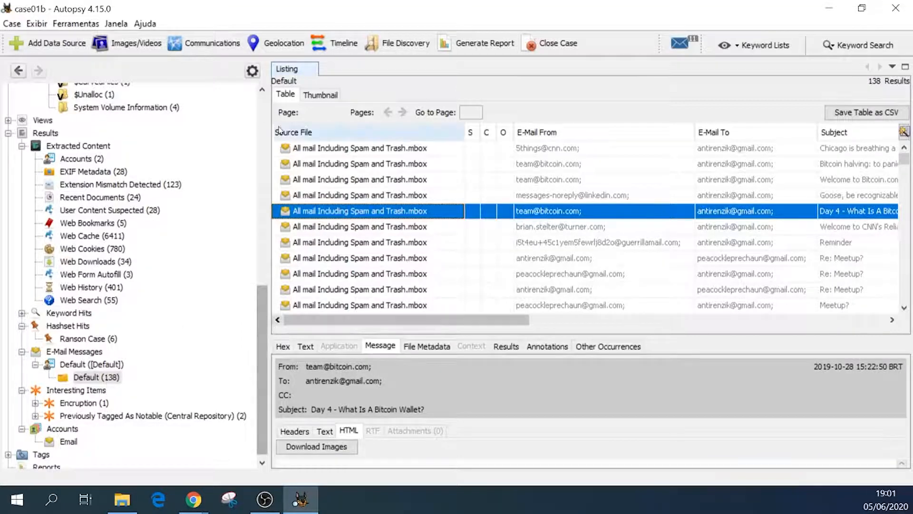
scroll(261, 321, "down", 1)
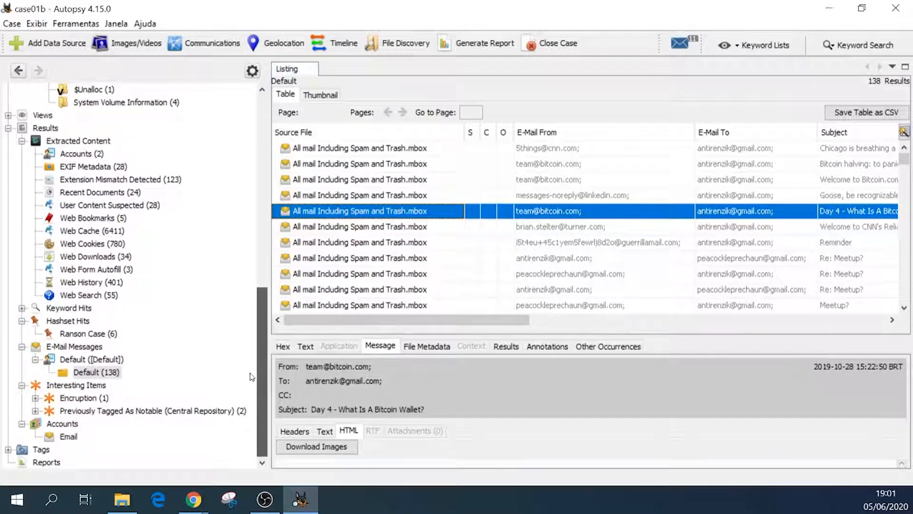
Step: Open the communications visualization and show the summary of the CNN 5 Things e-mail account
left_click(219, 46)
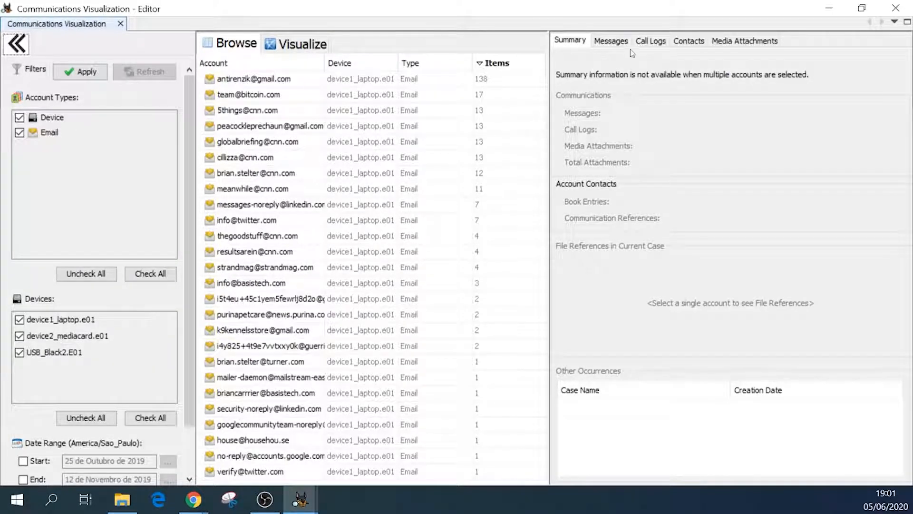
left_click(618, 43)
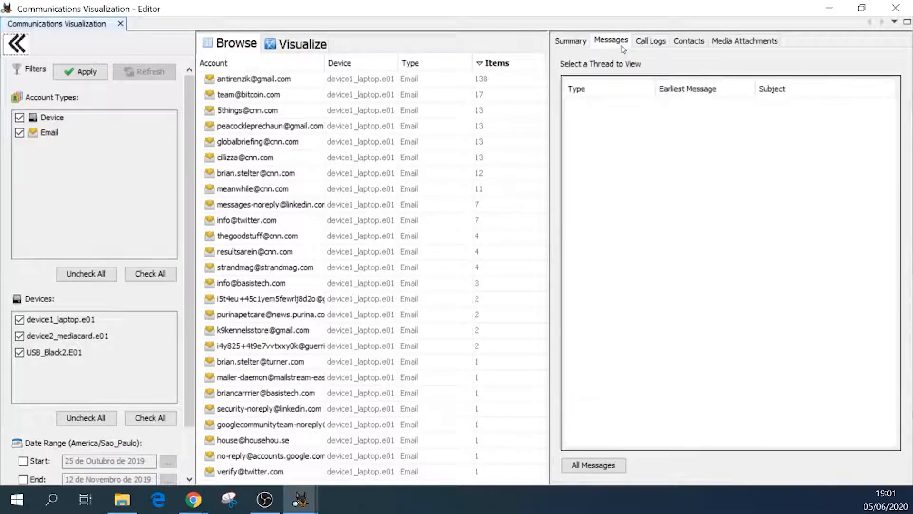
left_click(572, 42)
left_click(290, 110)
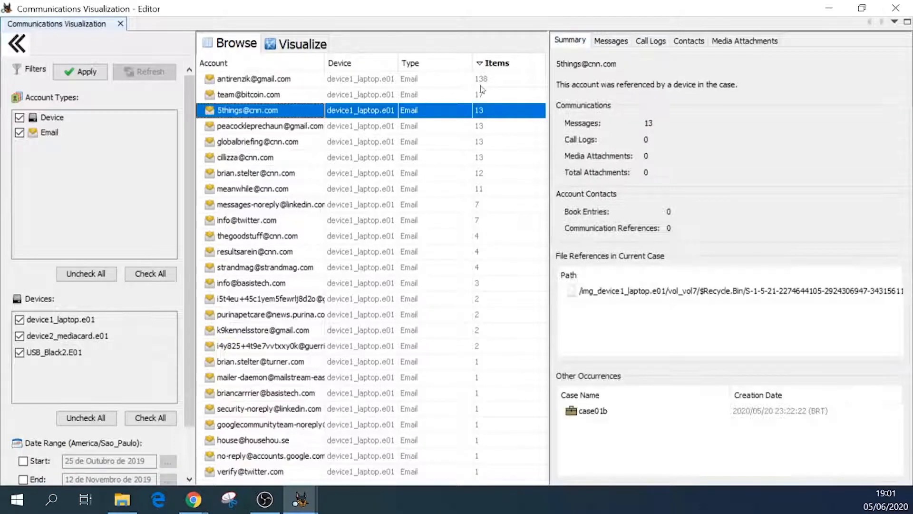
Step: Review the CNN 5 Things account's message threads, call logs, contacts and media attachments
left_click(613, 42)
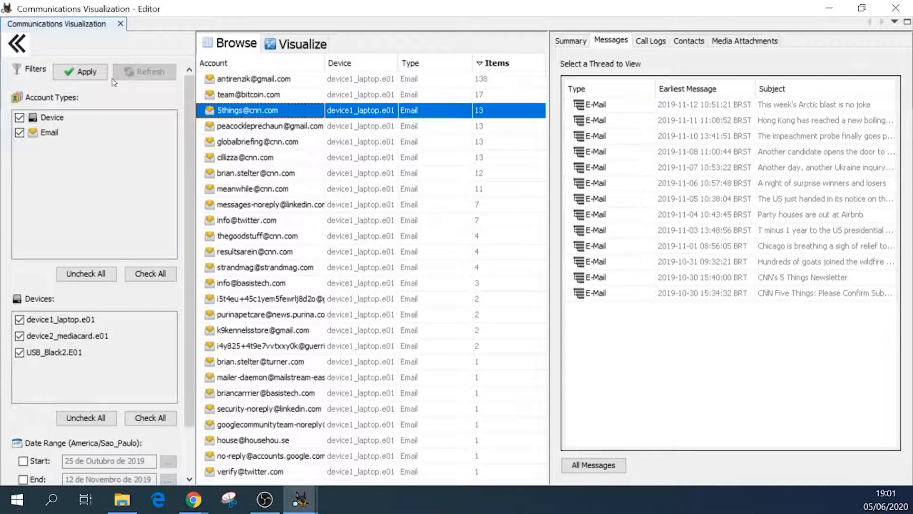
left_click(651, 41)
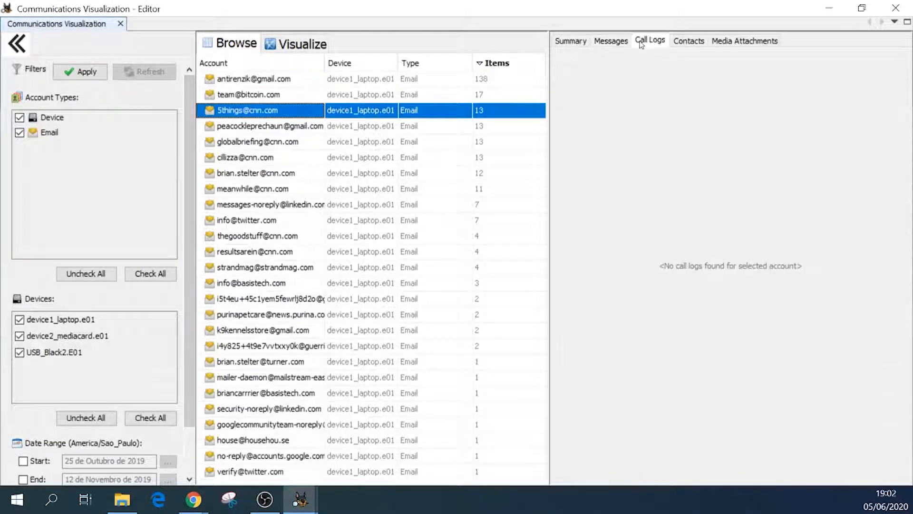
left_click(694, 44)
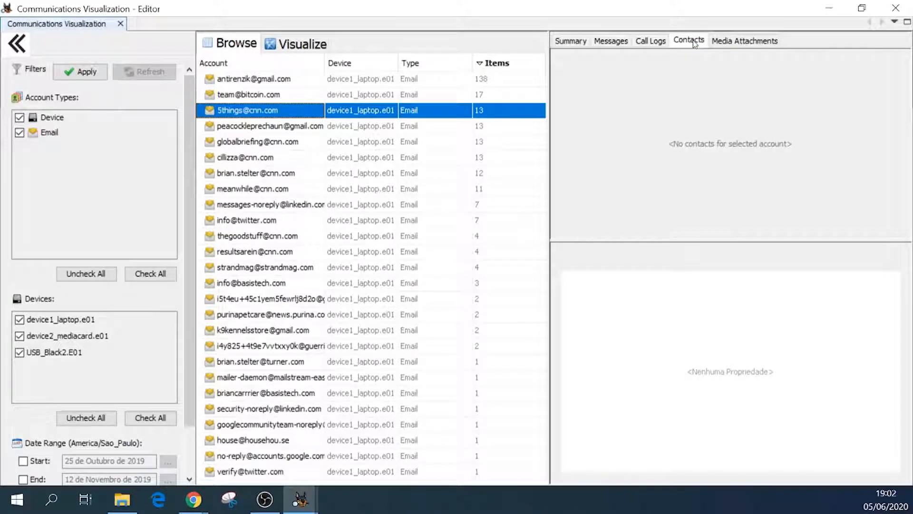
left_click(728, 44)
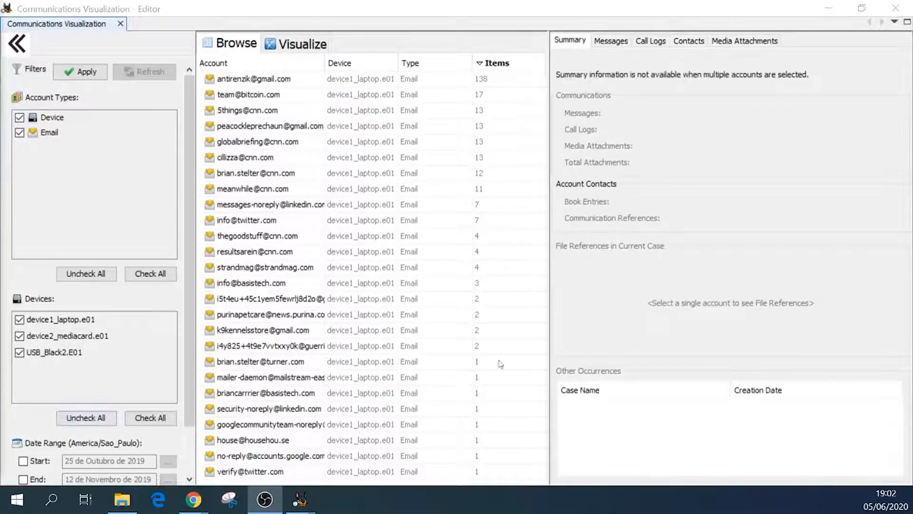
Step: Add the e-mail account with the most items to the communications visualization and widen the graph area
left_click(279, 49)
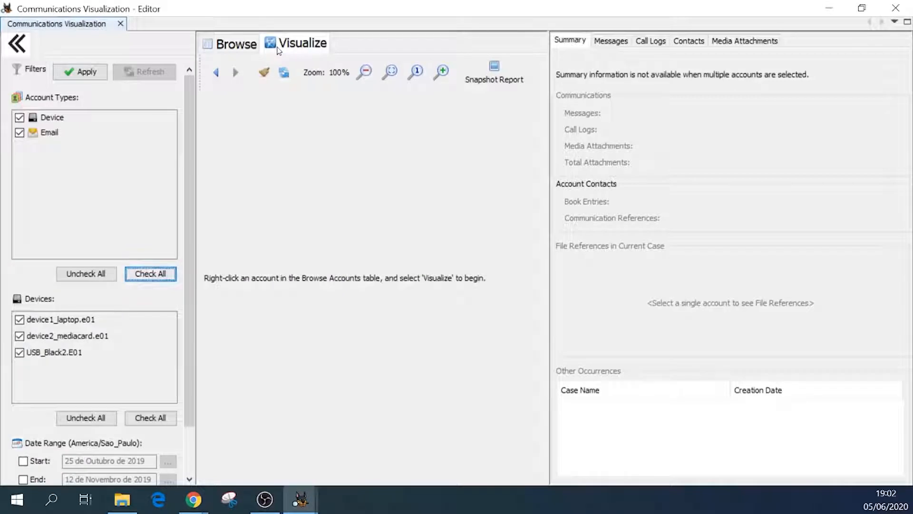
left_click(63, 76)
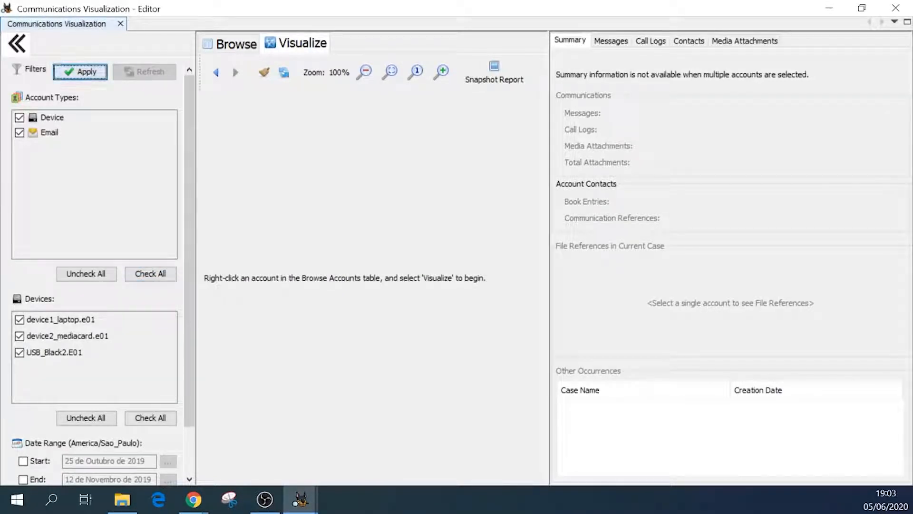
key("alt+Tab")
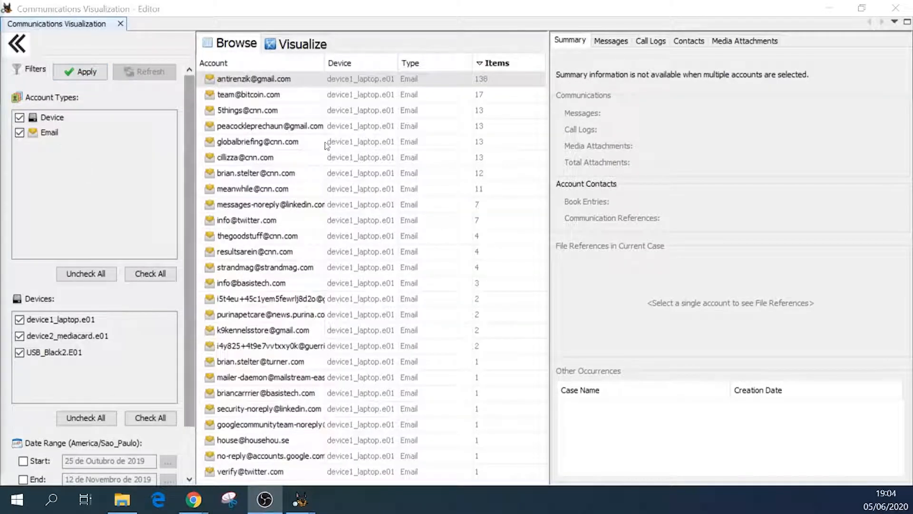
right_click(246, 80)
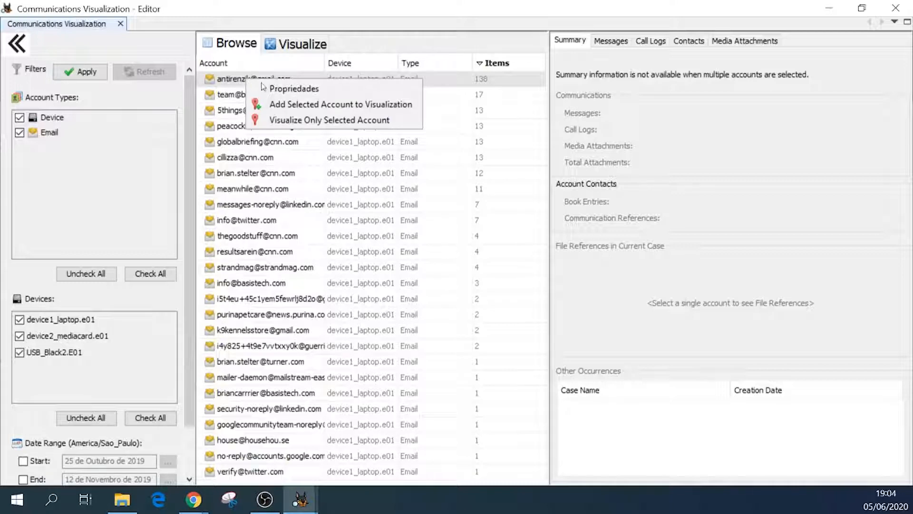
left_click(304, 105)
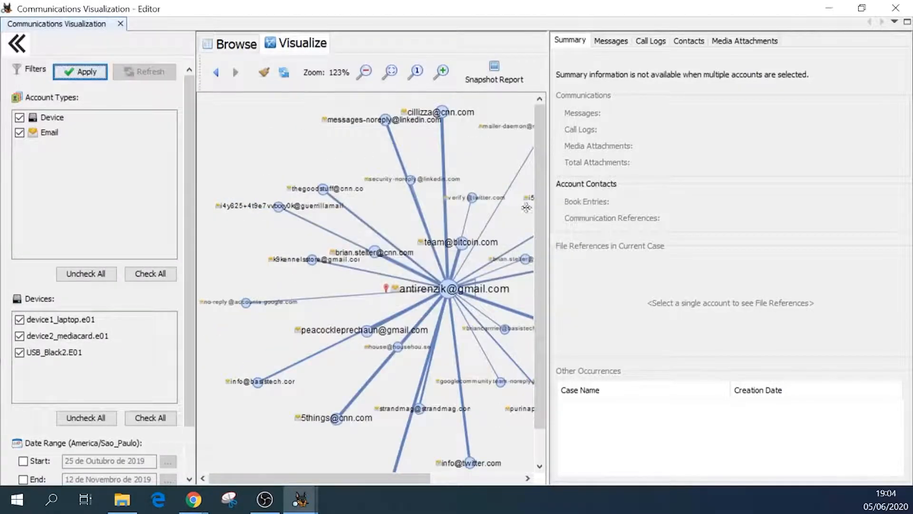
left_click_drag(548, 210, 834, 251)
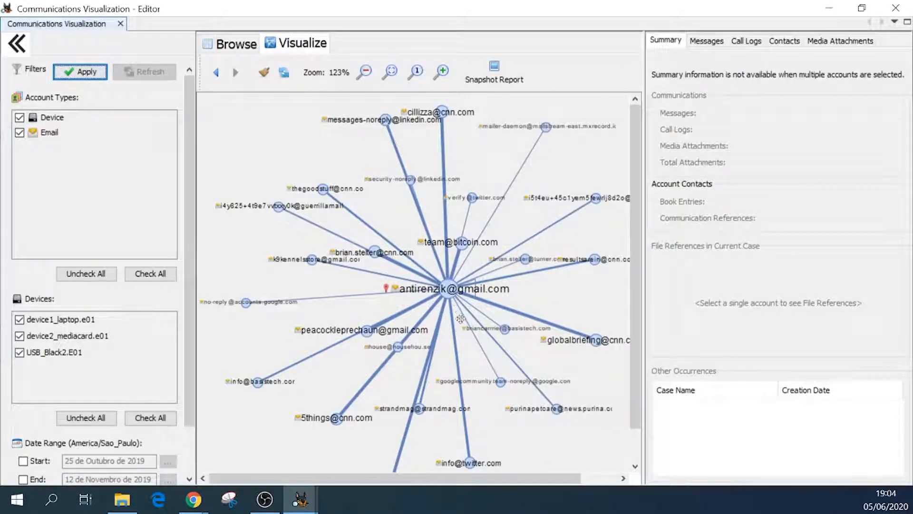
mouse_move(460, 314)
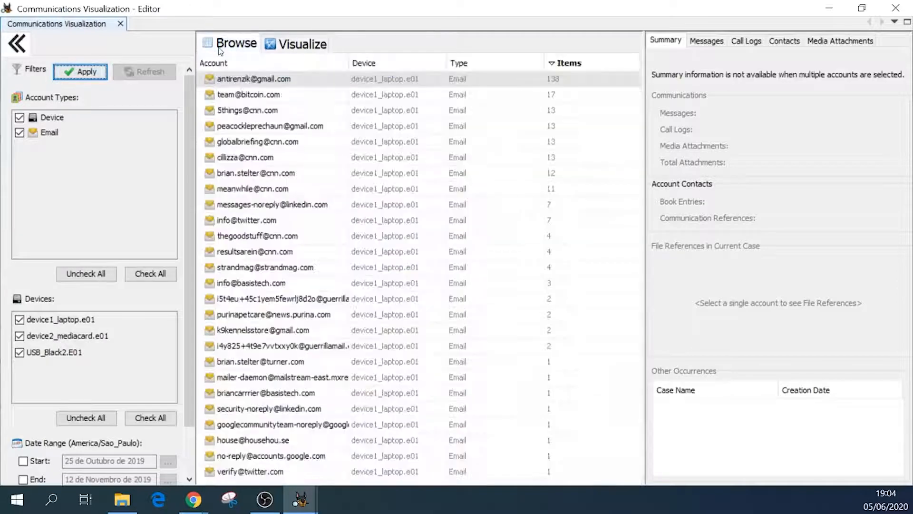
Step: Return to the account list and add the Bitcoin team e-mail account to the visualization
left_click(221, 49)
left_click(254, 98)
right_click(253, 97)
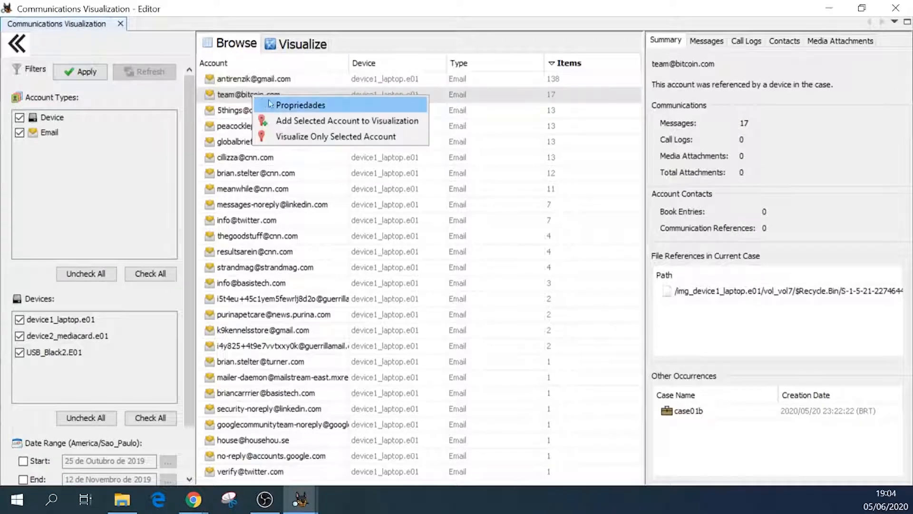
left_click(291, 122)
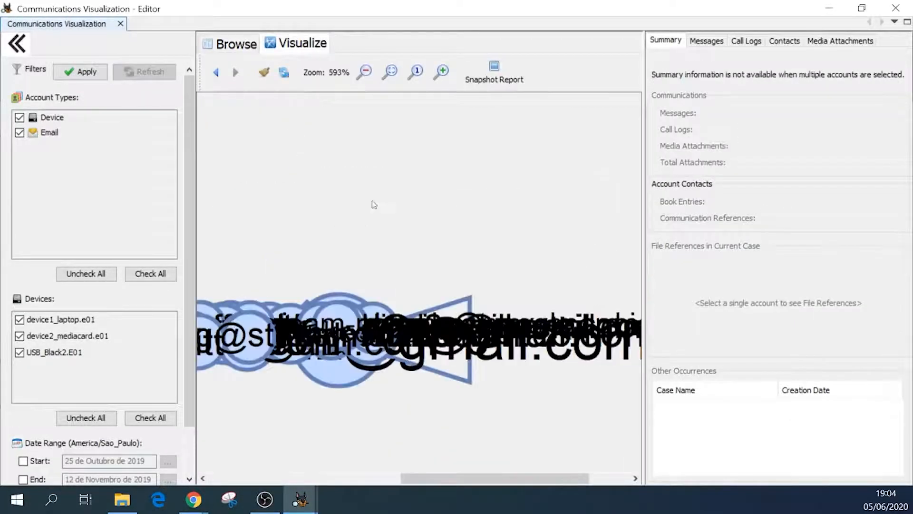
Step: Examine the overlapping account nodes and their links in the graph, starting around the Twitter verification account
scroll(450, 267, "down", 6)
scroll(451, 250, "up", 18)
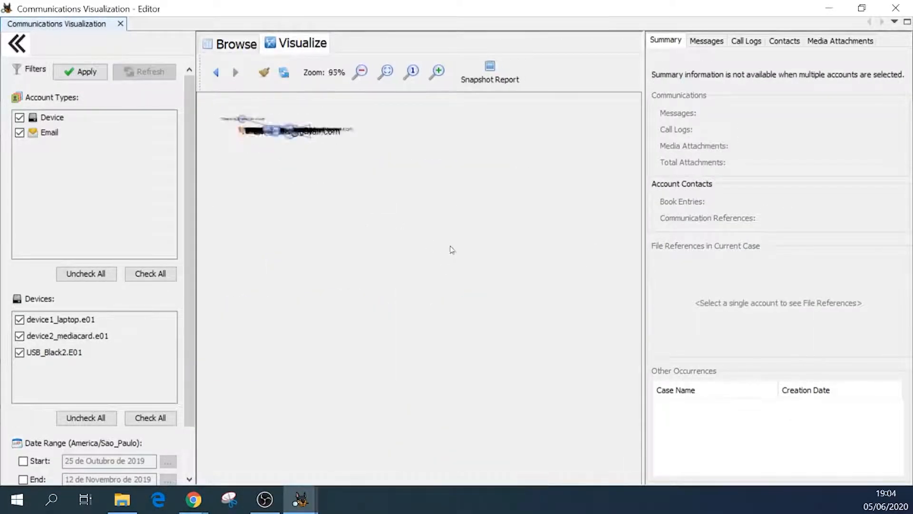
scroll(452, 249, "down", 7)
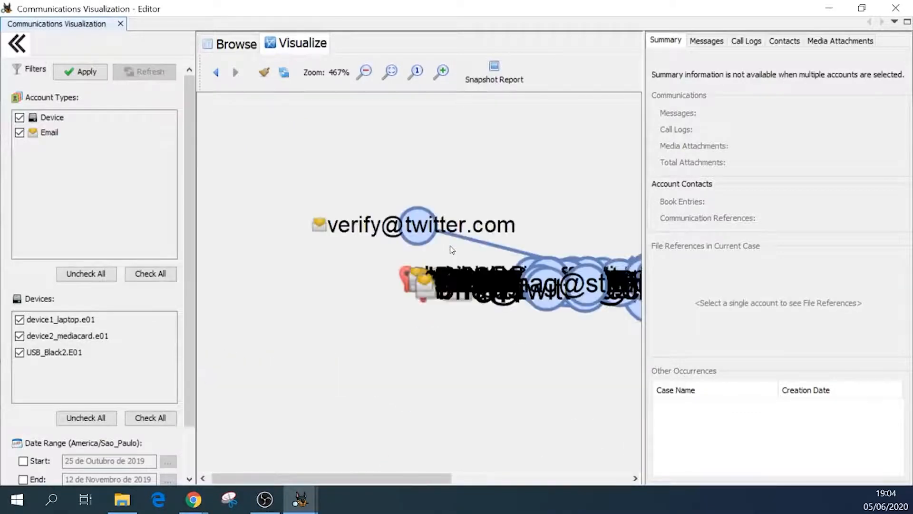
left_click(442, 74)
left_click(443, 75)
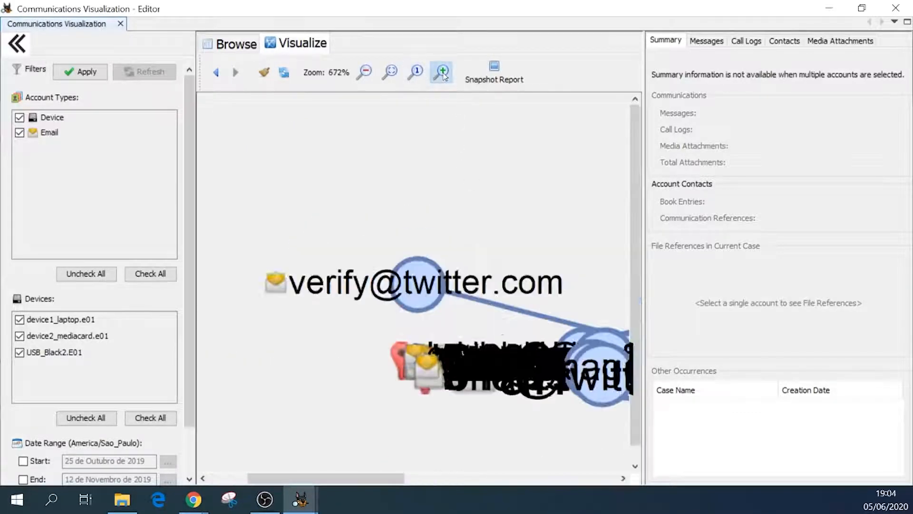
left_click(443, 75)
left_click(443, 75)
left_click(443, 75)
left_click(444, 76)
left_click(443, 76)
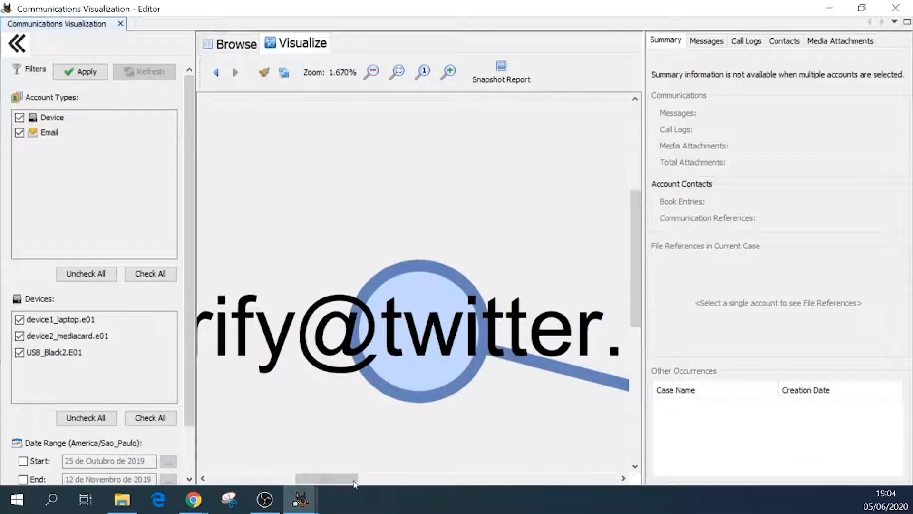
left_click_drag(355, 478, 409, 478)
left_click_drag(635, 281, 618, 381)
left_click(450, 73)
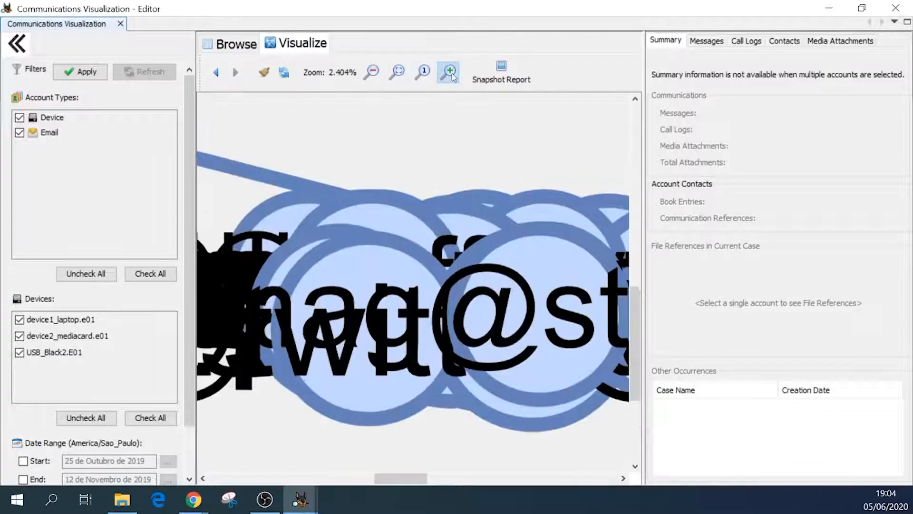
left_click(450, 73)
left_click(451, 75)
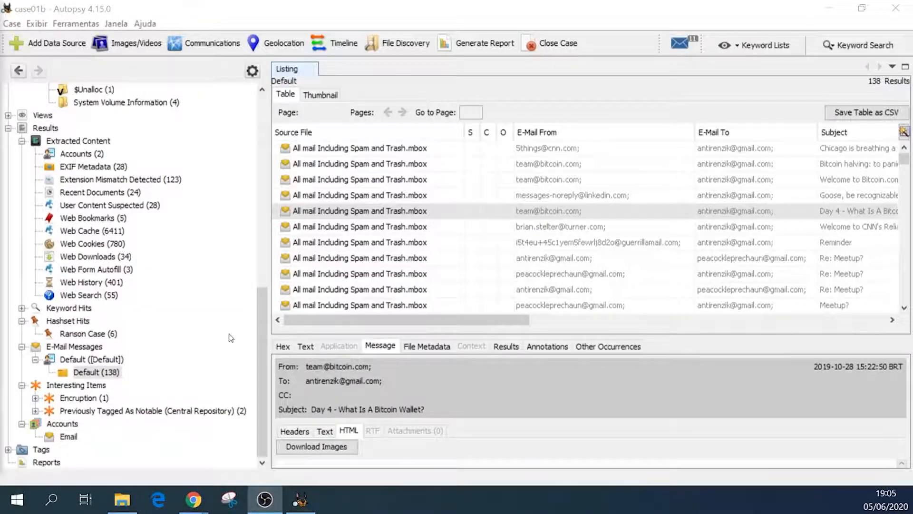
Step: Return to the case results and browse the E-Mail Messages branch down to its Default folder
left_click(90, 348)
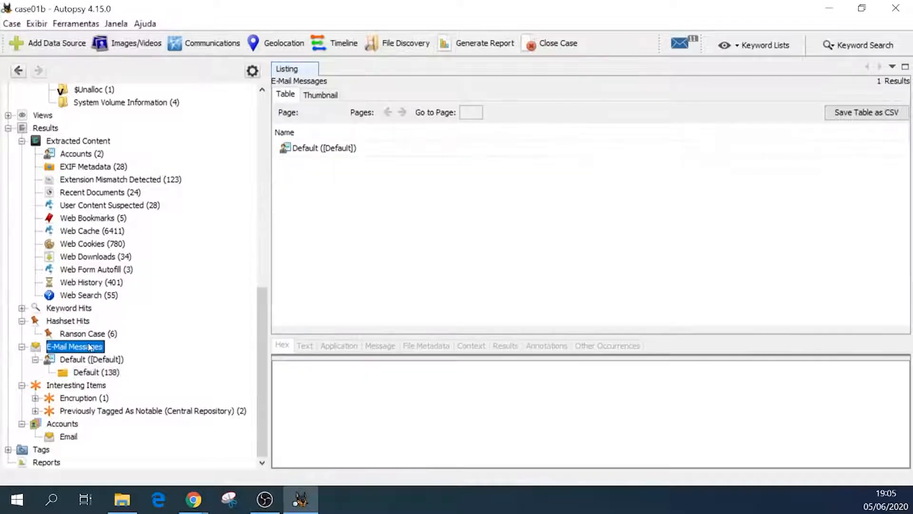
left_click(100, 360)
left_click(106, 374)
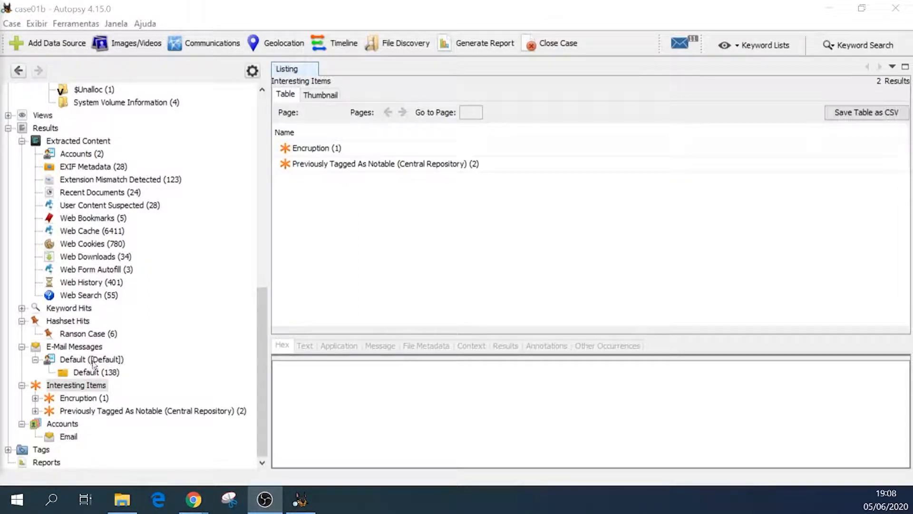
Step: Review the Encruption rule set in the Interesting Files Identifier's global settings for USB_Black2.E01, then cancel without running the ingest
left_click(74, 25)
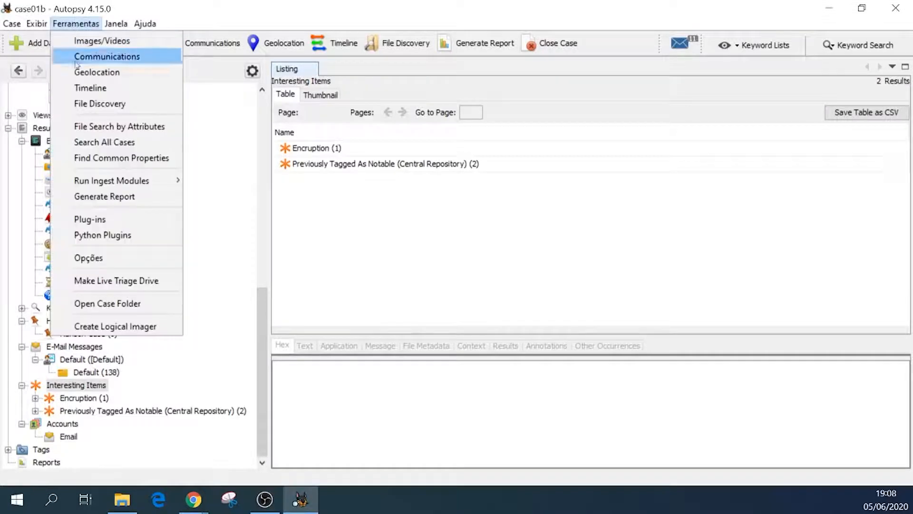
mouse_move(156, 186)
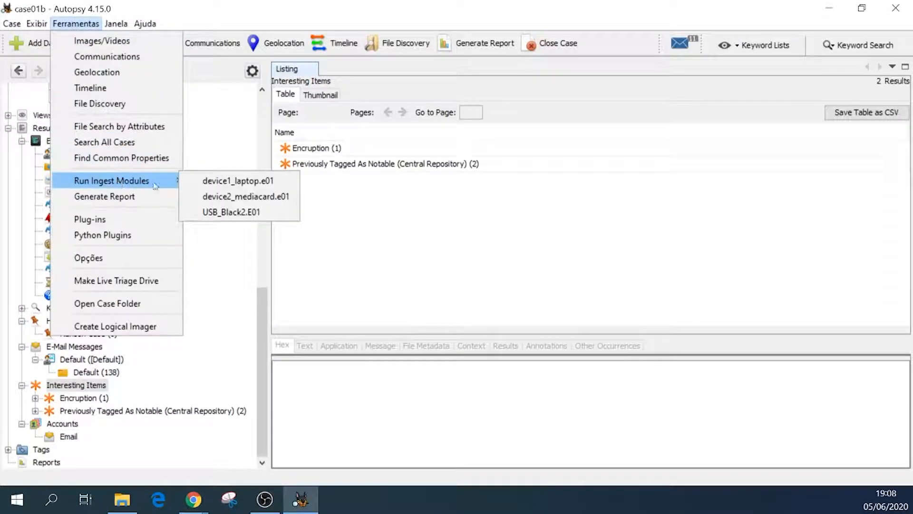
left_click(246, 214)
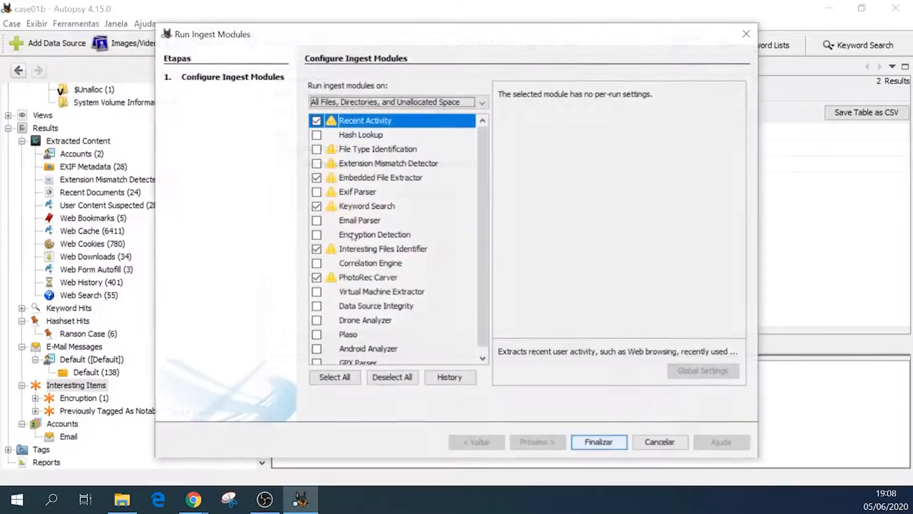
left_click(399, 249)
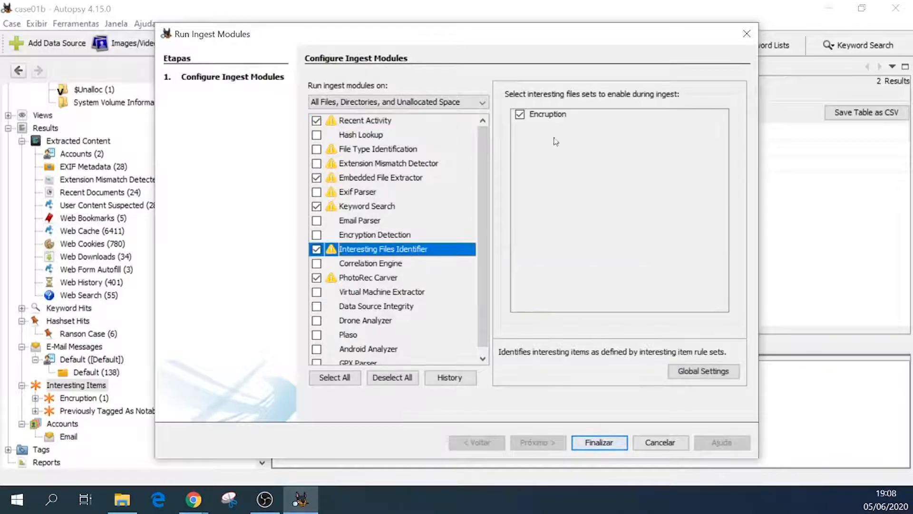
left_click(717, 373)
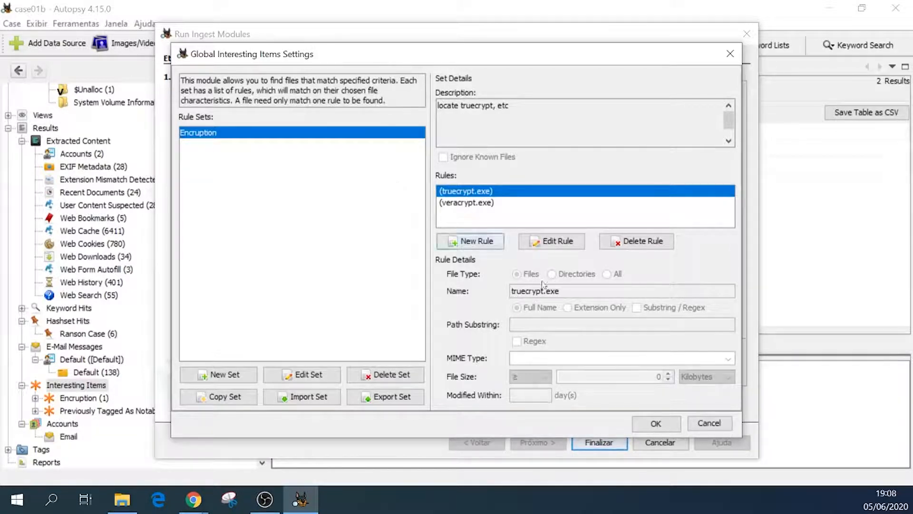
left_click(721, 425)
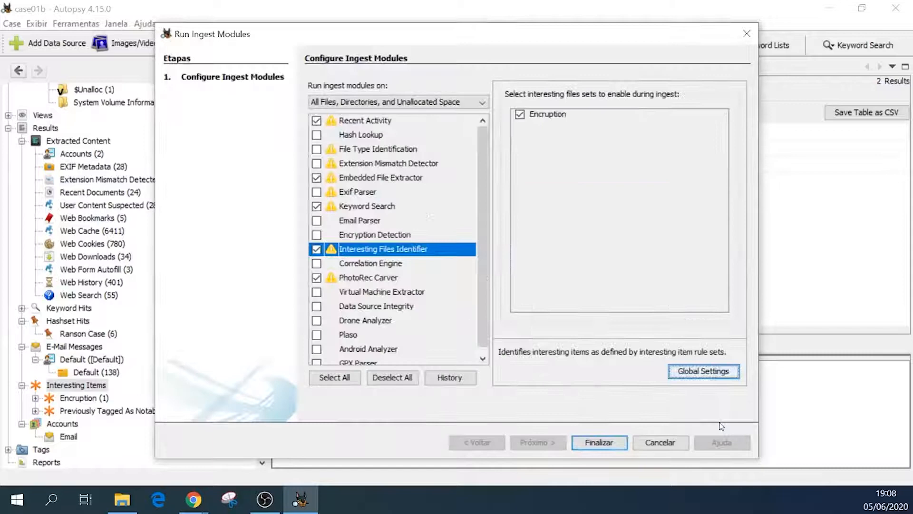
left_click(660, 442)
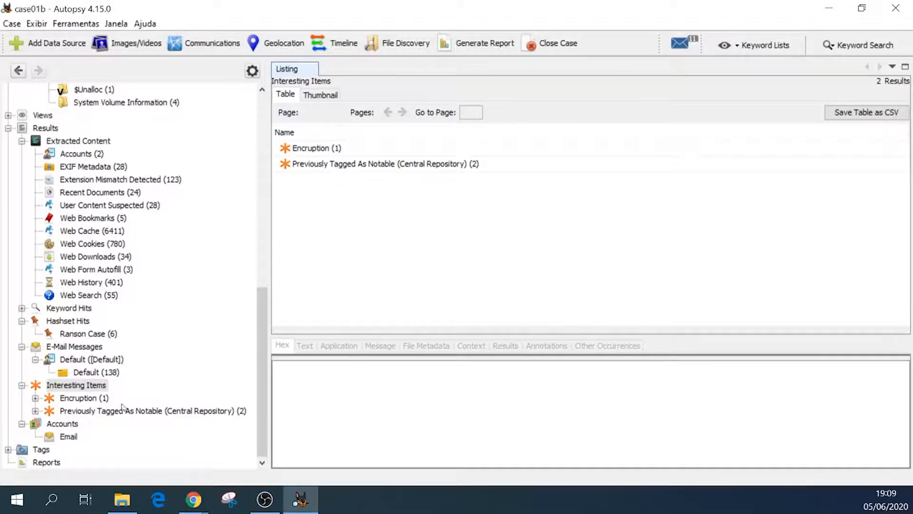
Step: Expand the Encruption set under Interesting Items and list its interesting files
left_click(93, 399)
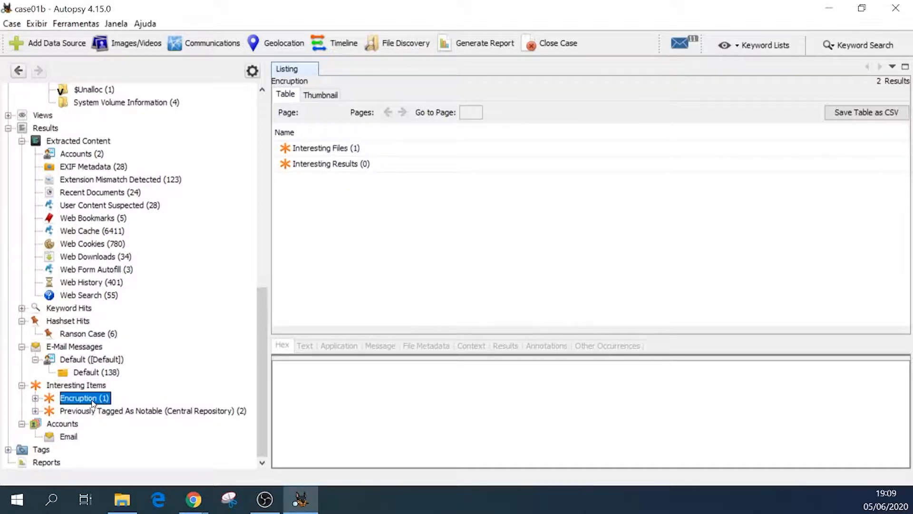
left_click(35, 397)
left_click(85, 411)
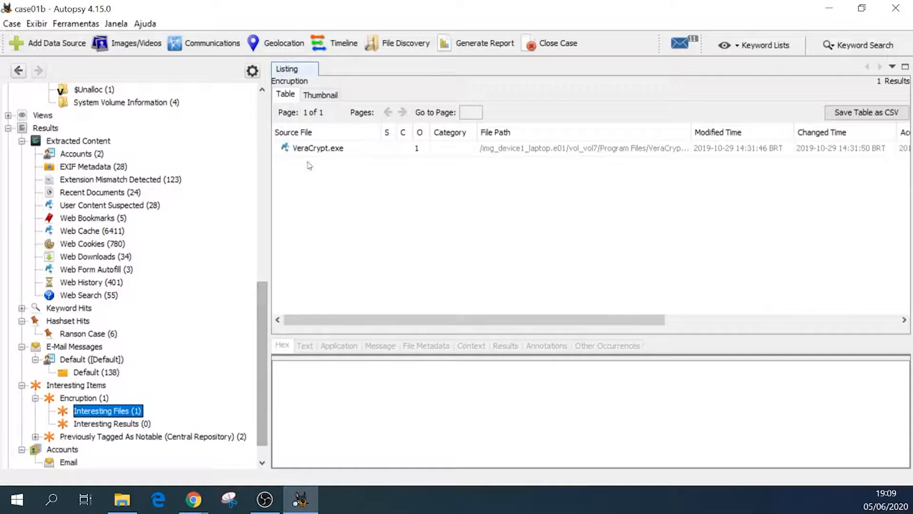